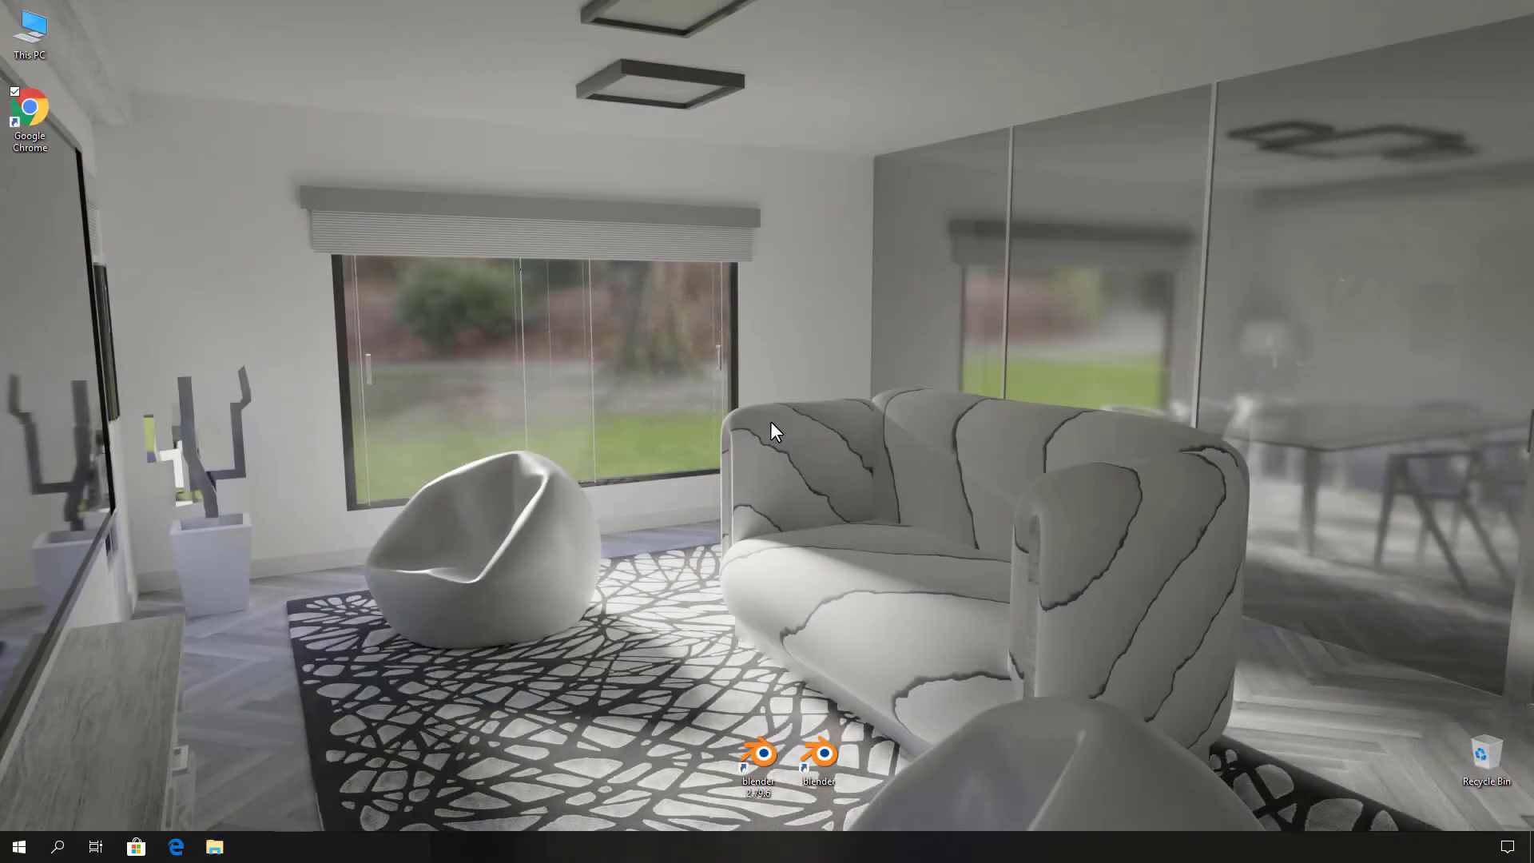
double_click(39, 107)
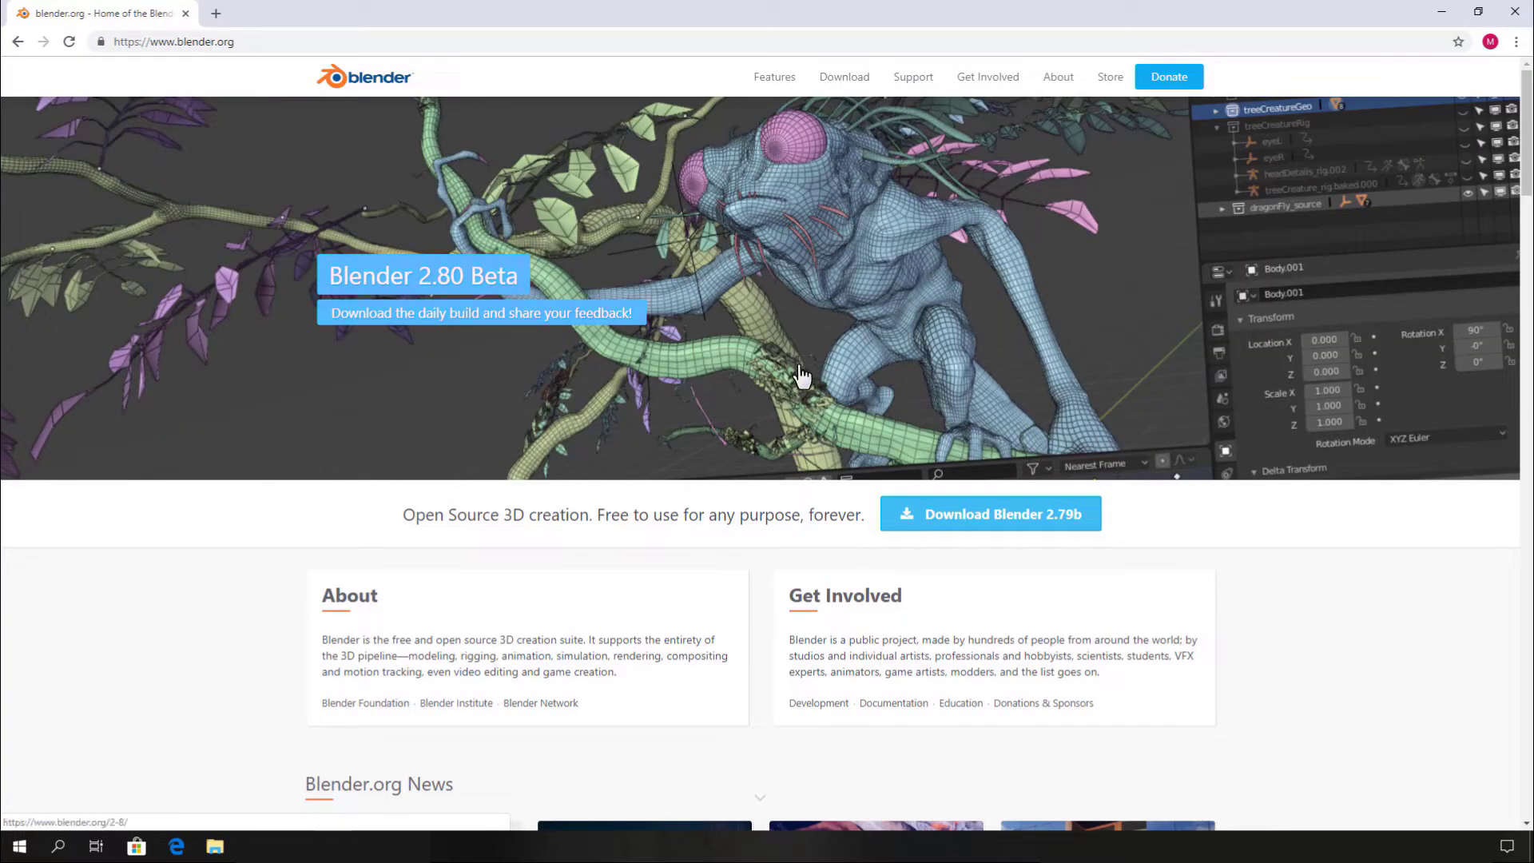
scroll(802, 374, "down", 2)
scroll(803, 374, "up", 2)
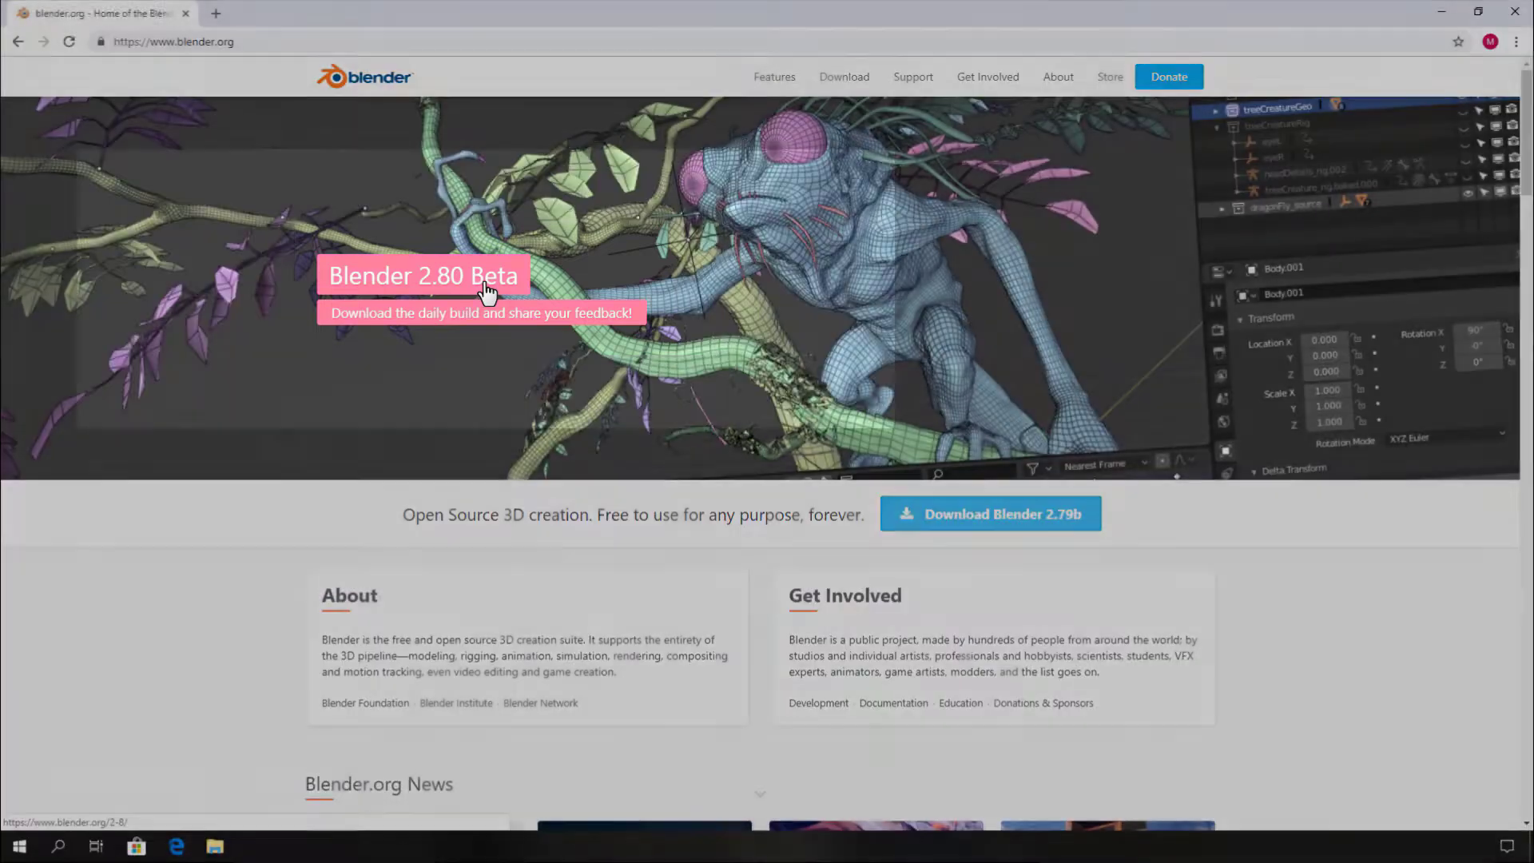
Download the Blender 2.80 Beta Windows 64 bit zip from the builds page and dismiss the download bar.
left_click(483, 292)
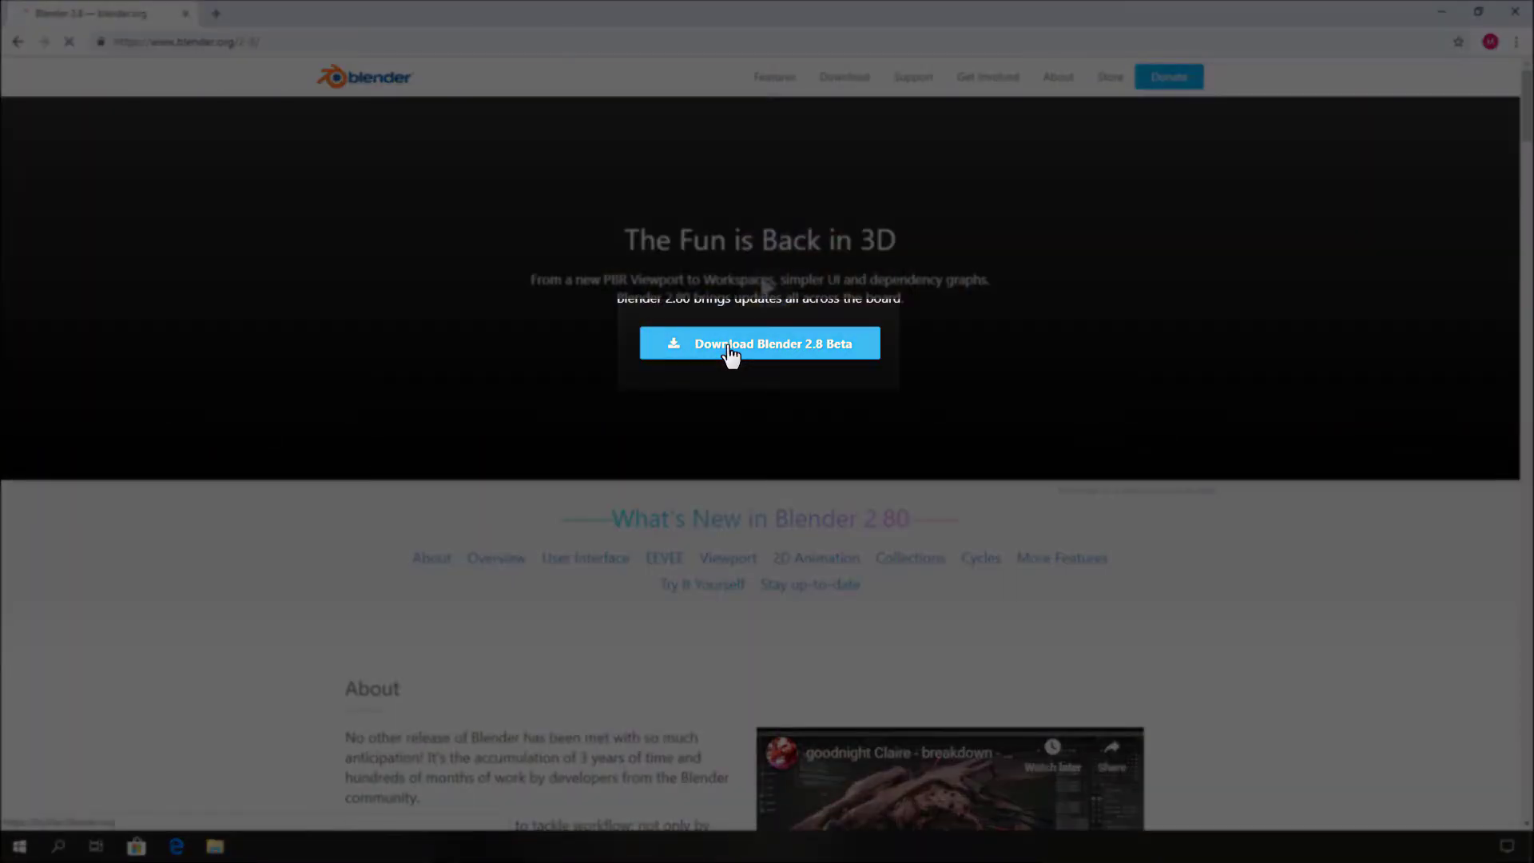
left_click(729, 351)
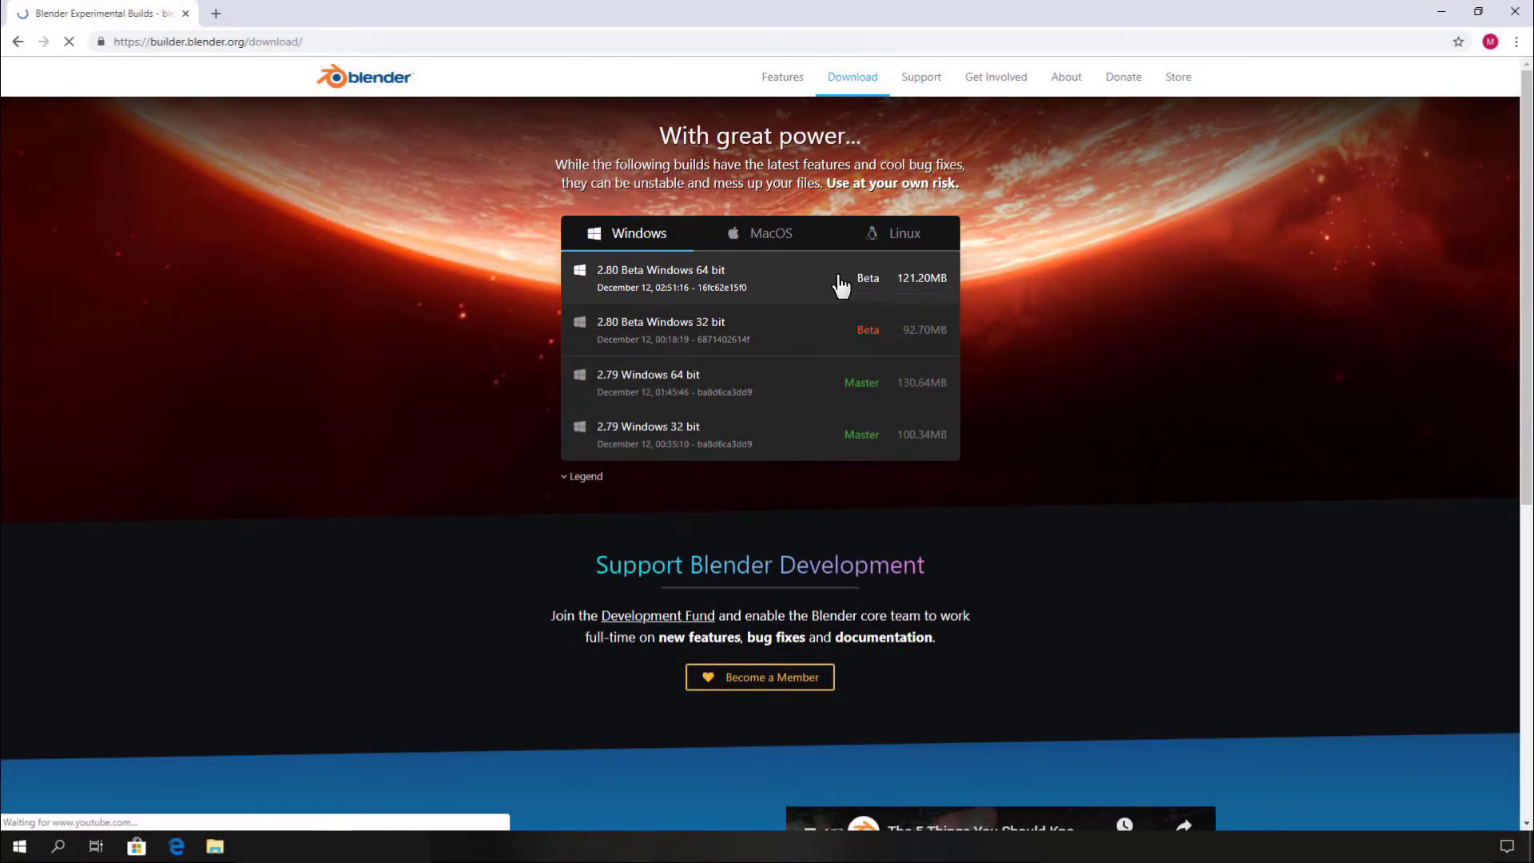
left_click(841, 283)
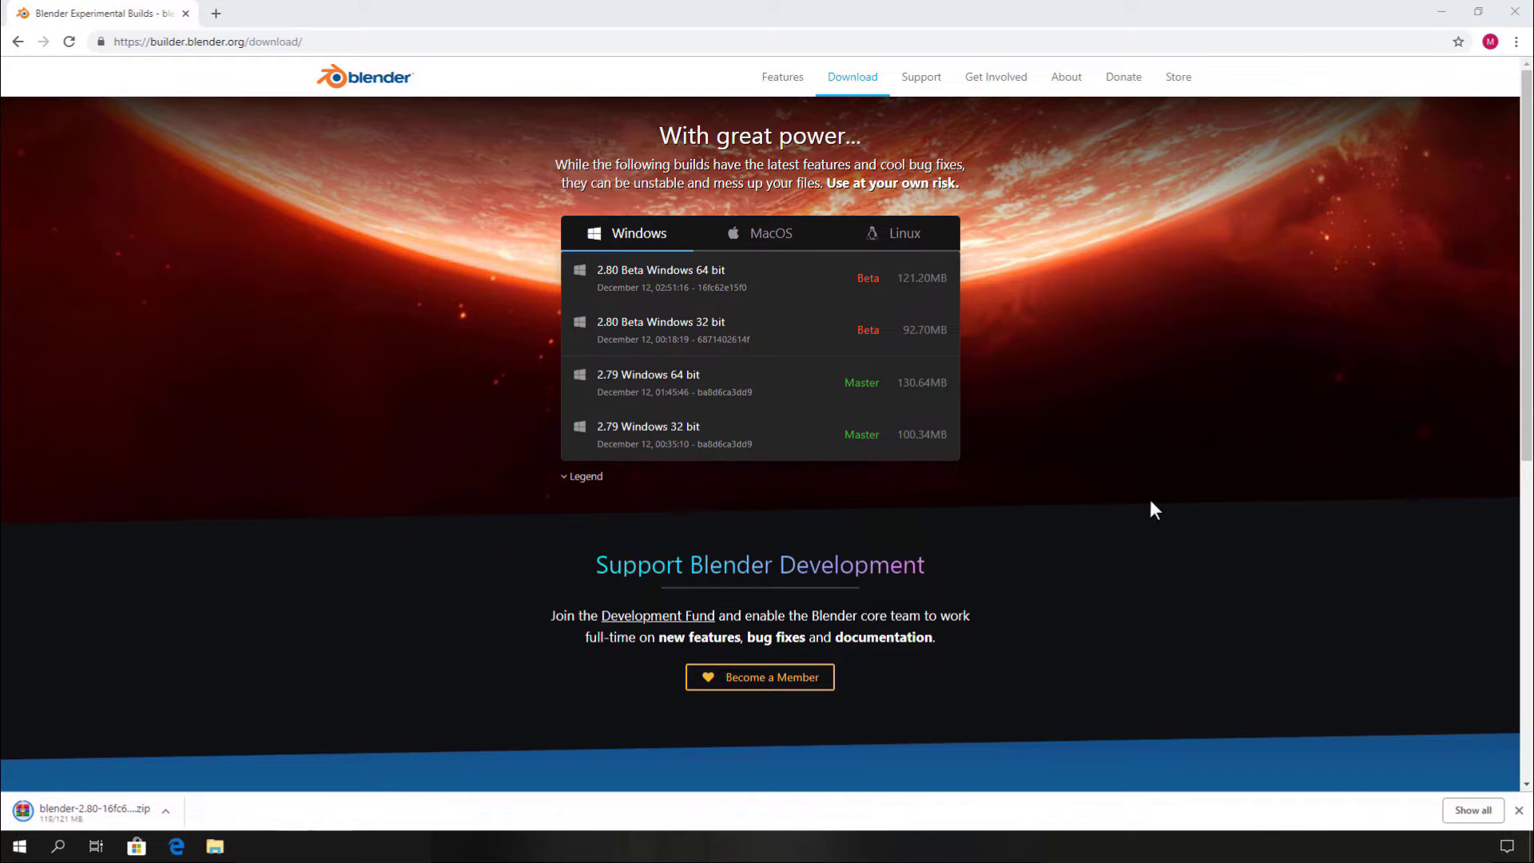
left_click(96, 810)
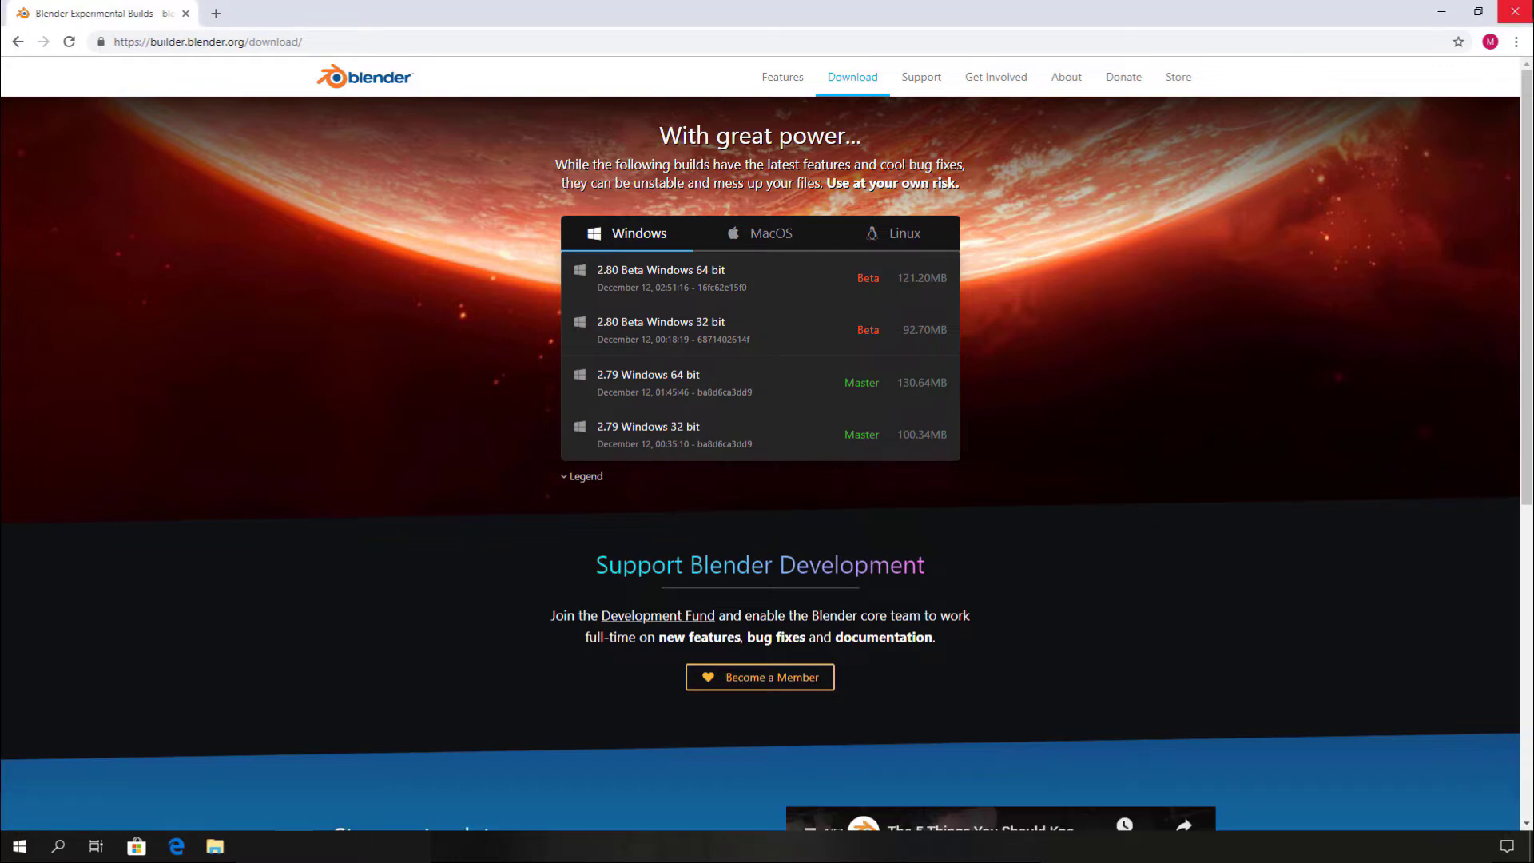
Close Chrome and open the Downloads folder, selecting the blender-2.80 win64 zip archive.
left_click(1513, 11)
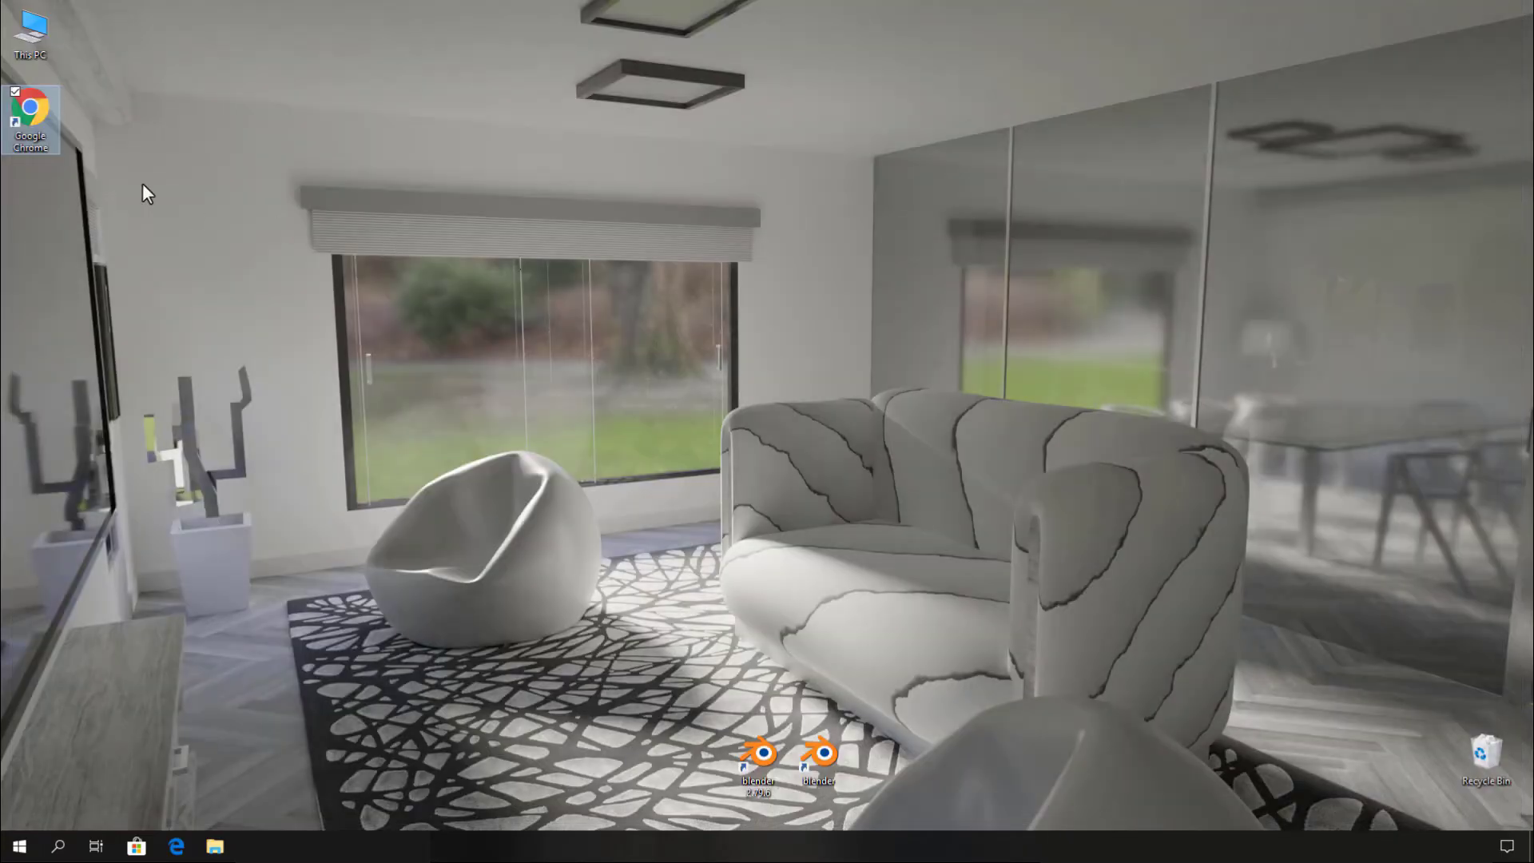
double_click(45, 32)
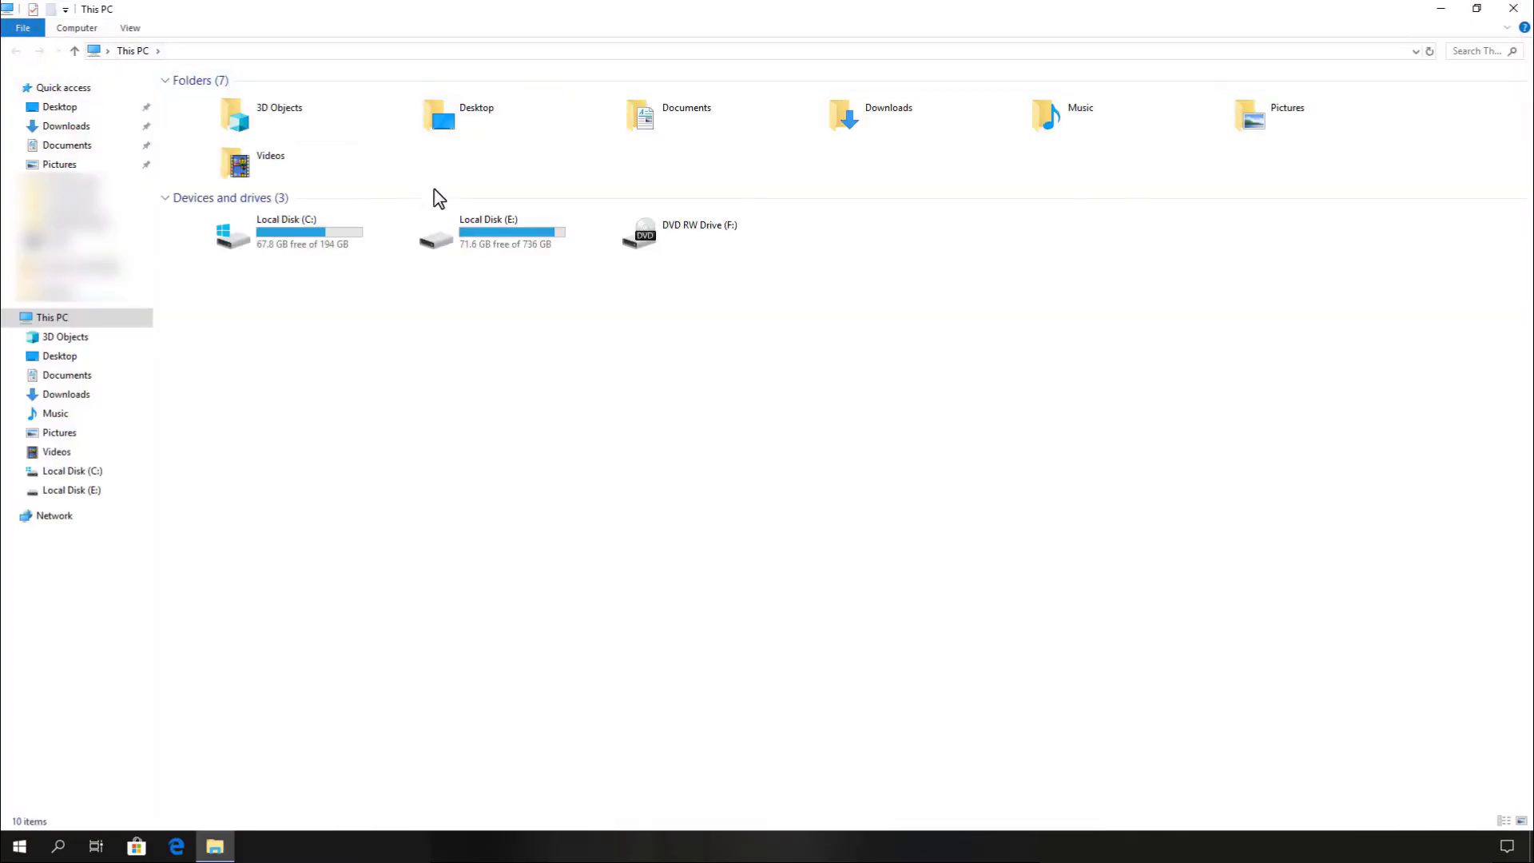
left_click(71, 126)
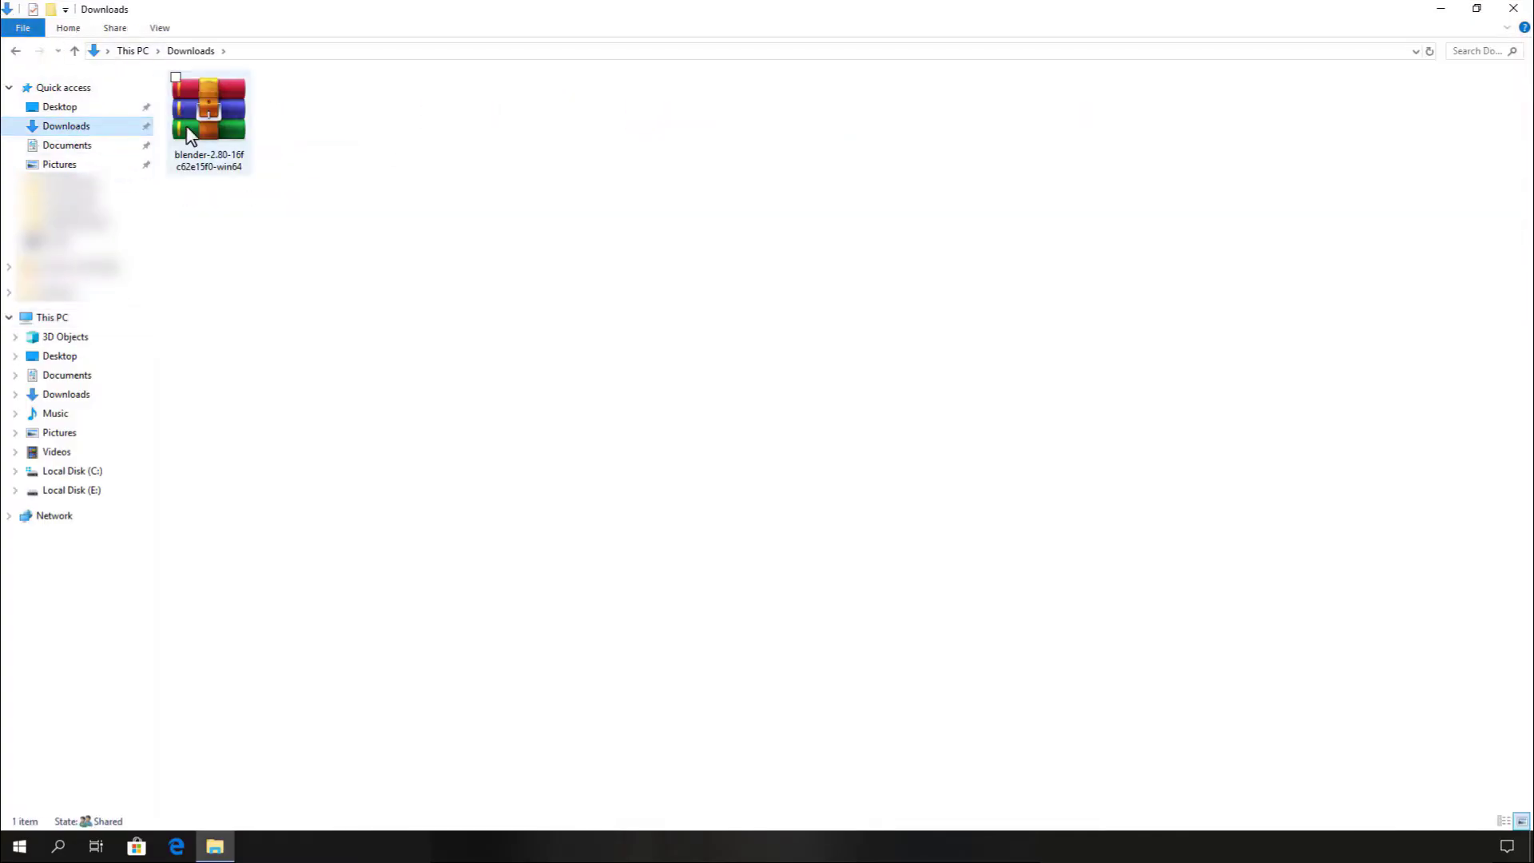
left_click(222, 116)
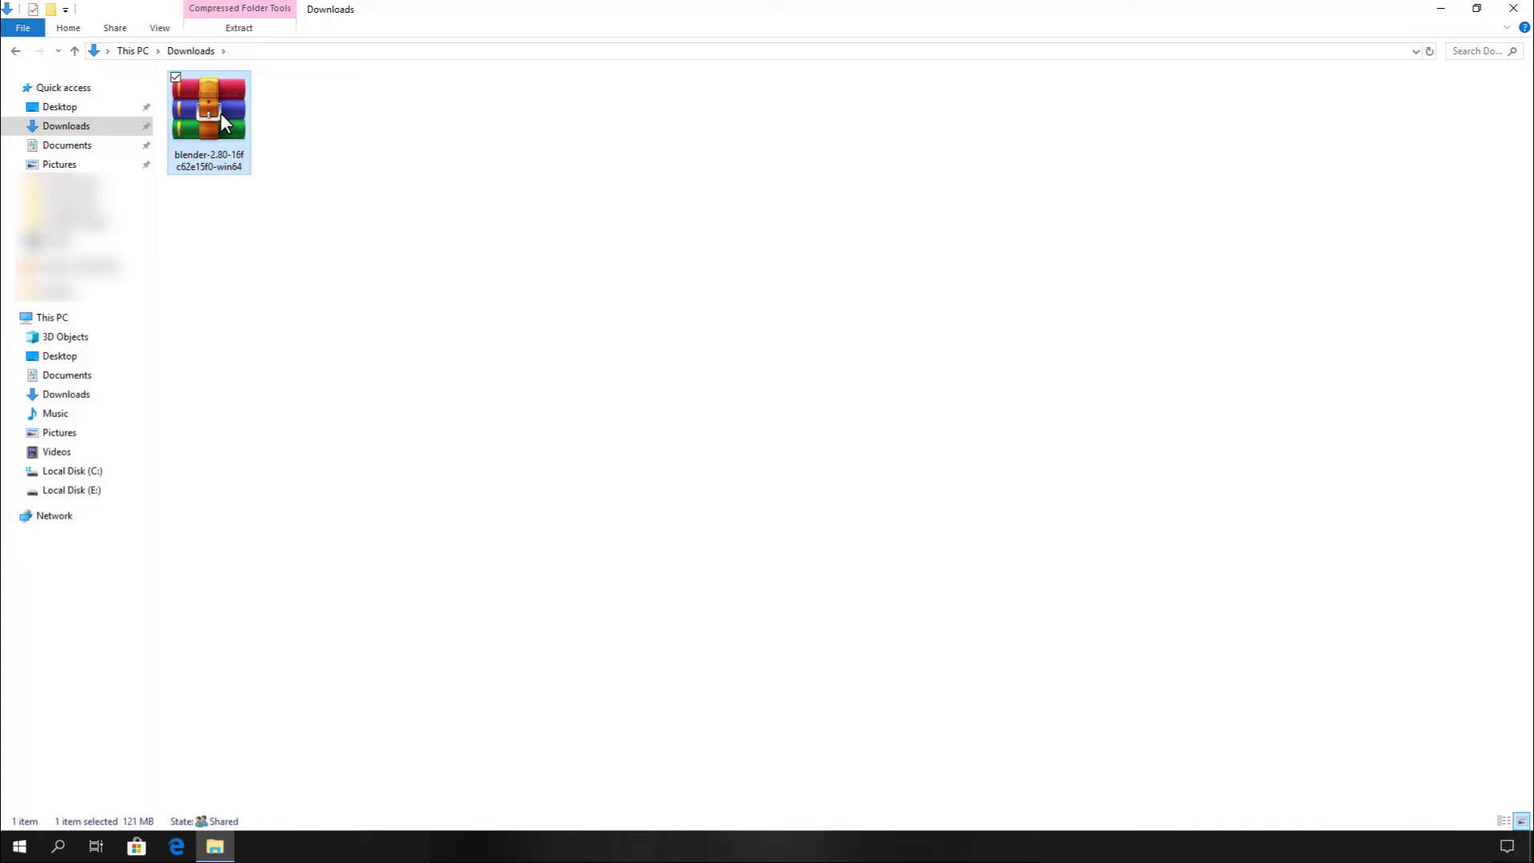
Copy the blender zip and create a new folder named 'Blender 2.80' on Local Disk (C:).
right_click(220, 113)
left_click(270, 516)
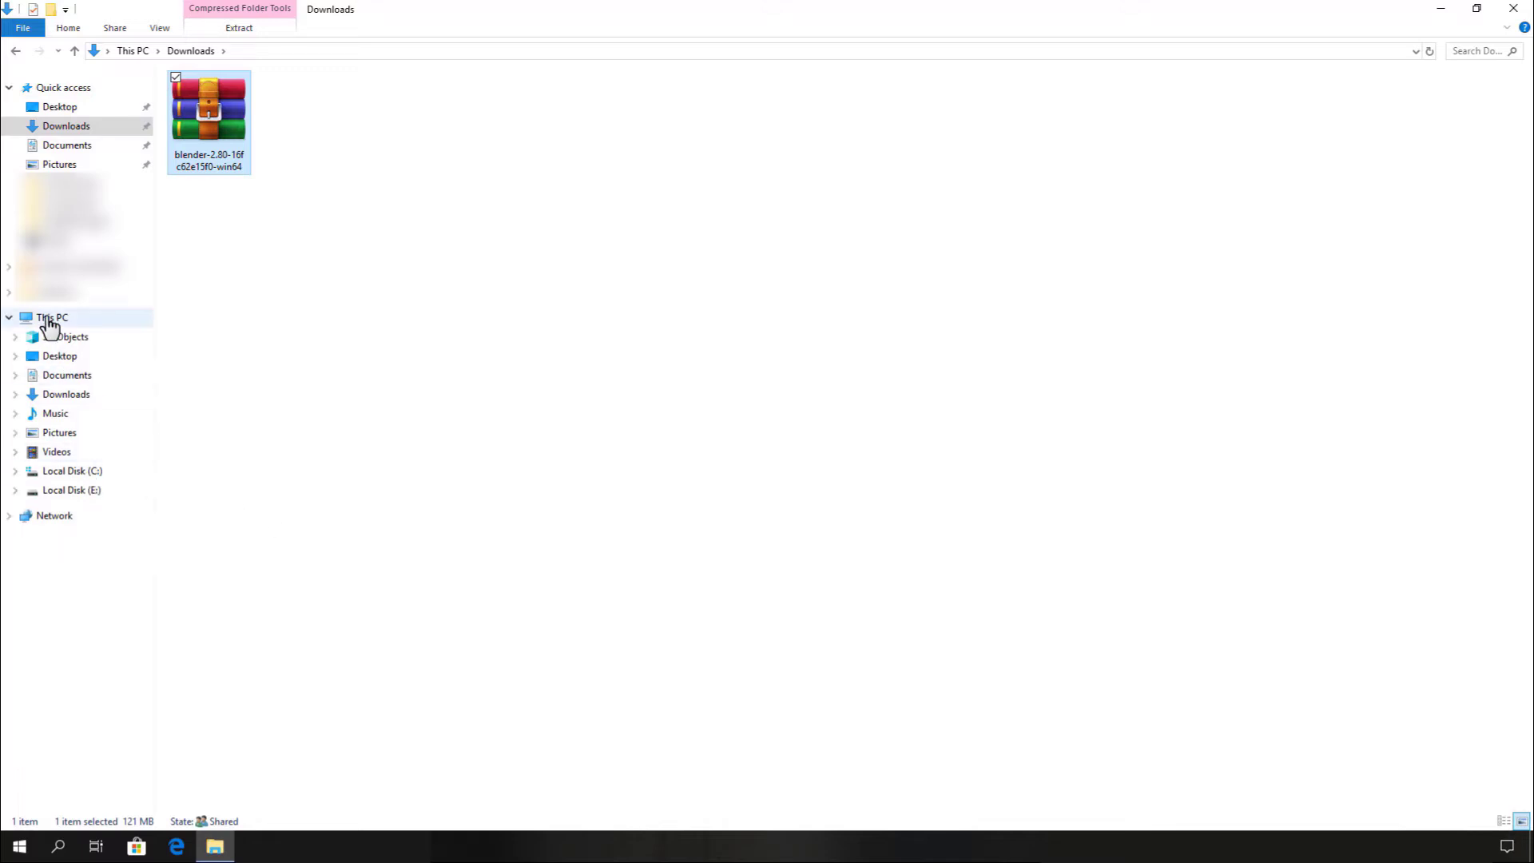
left_click(47, 318)
double_click(280, 238)
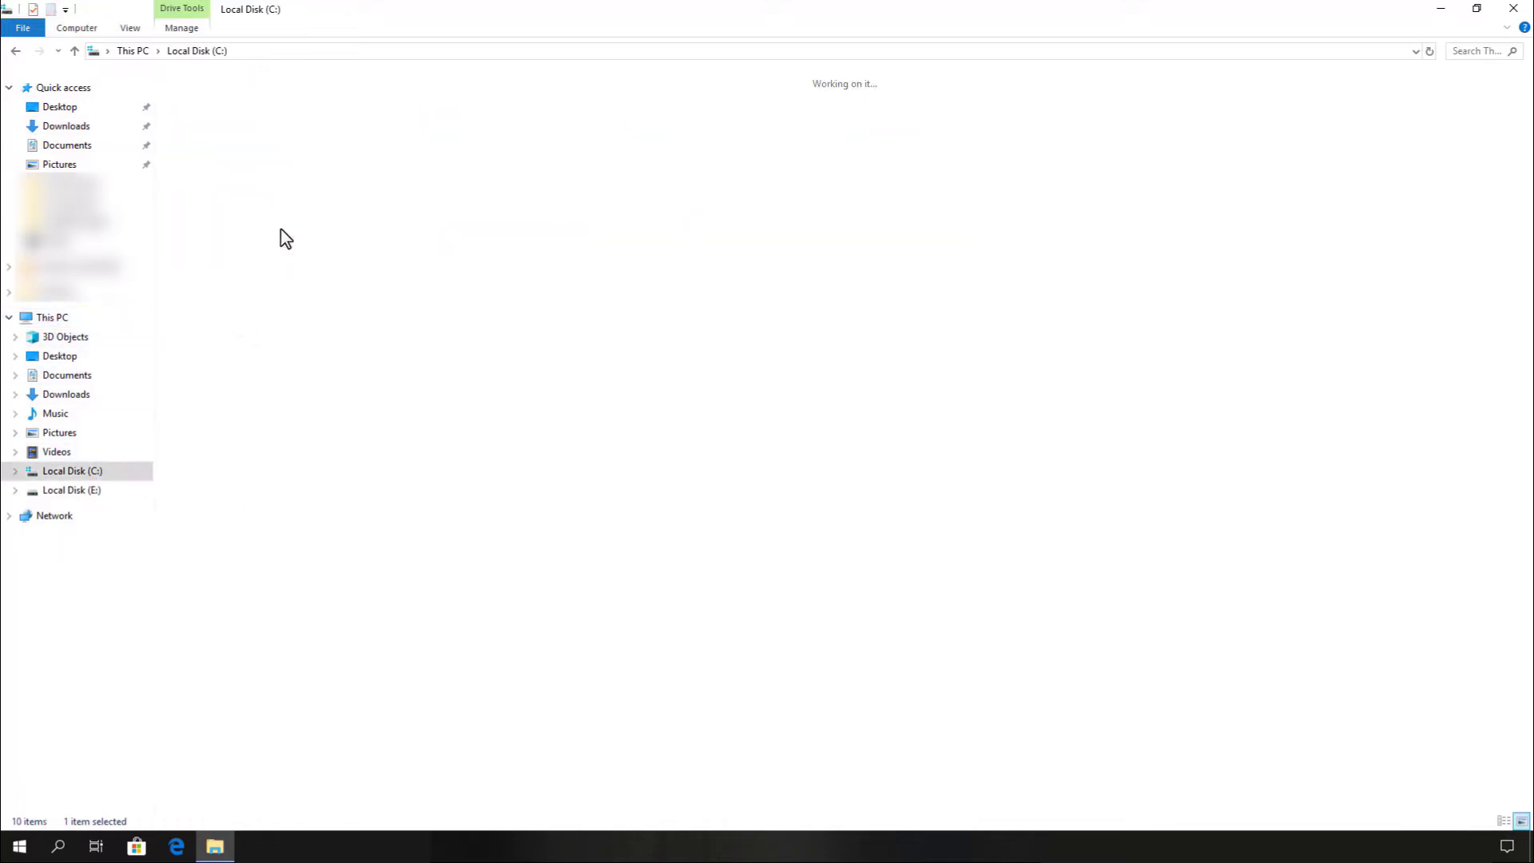
right_click(506, 312)
mouse_move(580, 476)
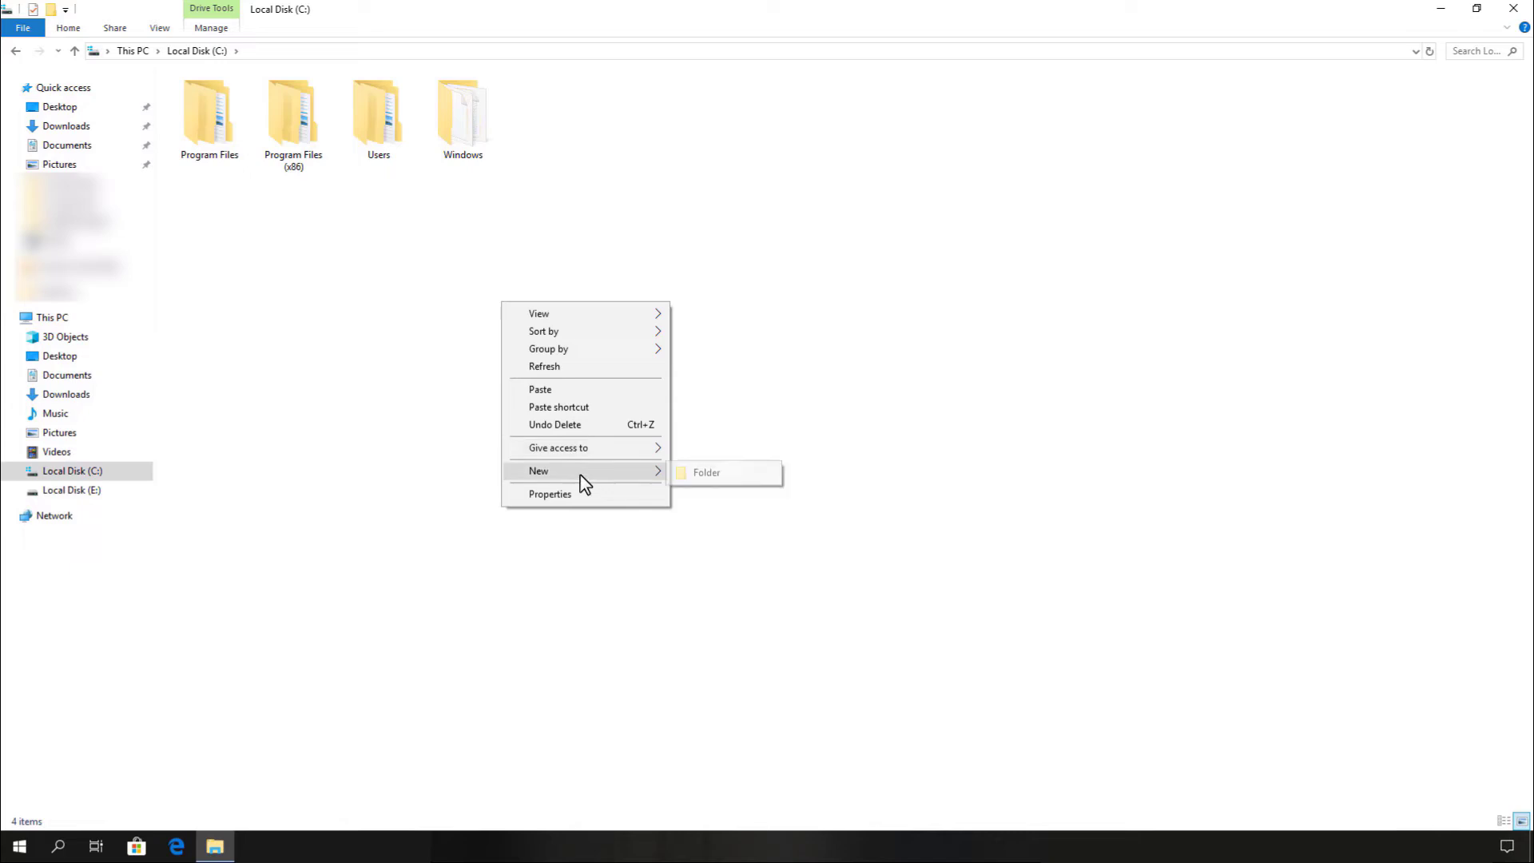
left_click(707, 473)
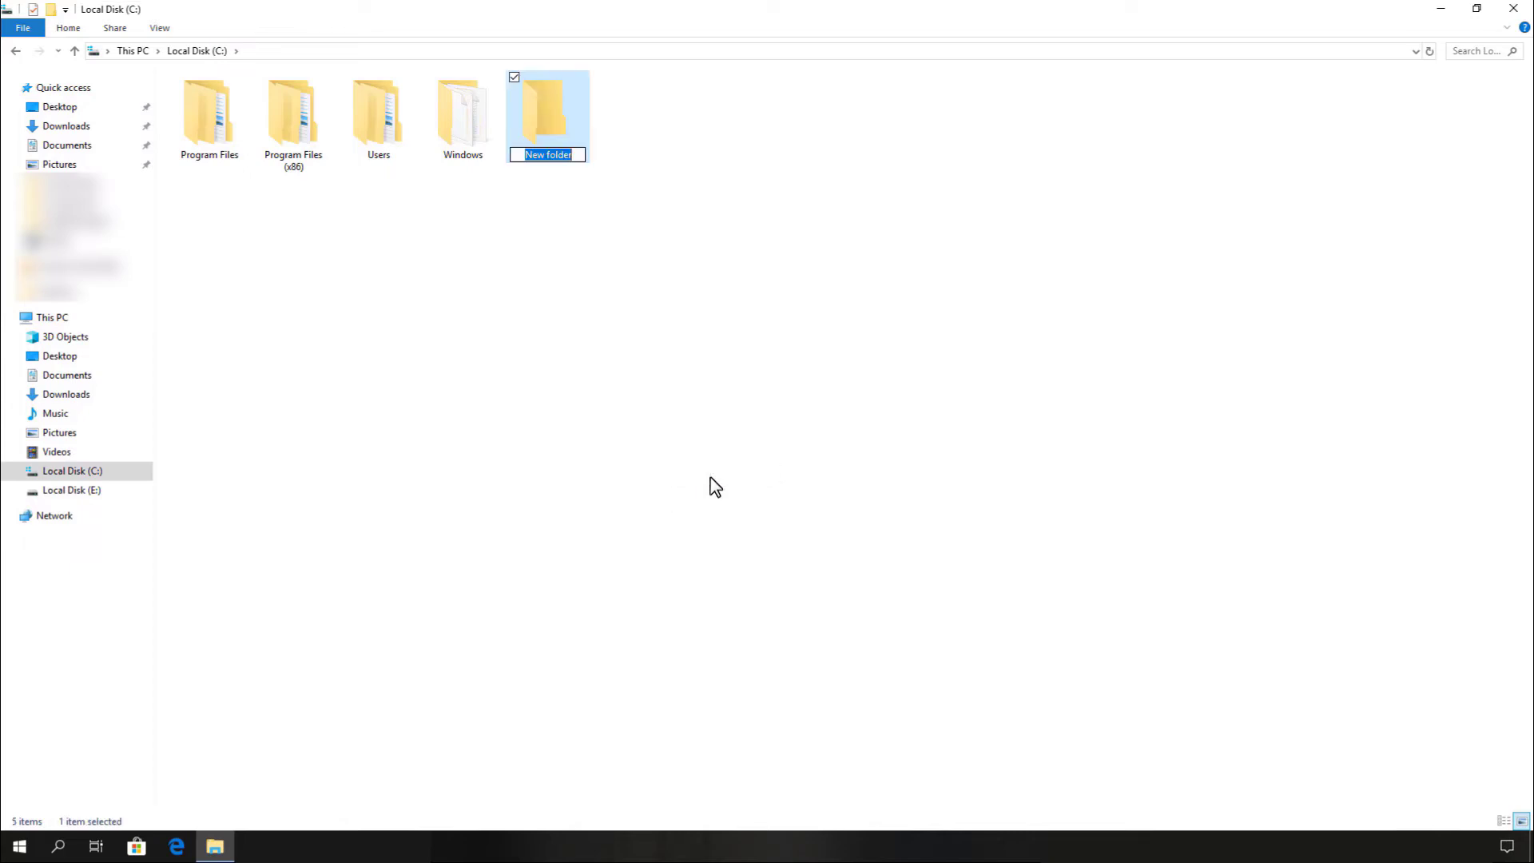
type("Blender 2.80")
key("Return")
key("Return")
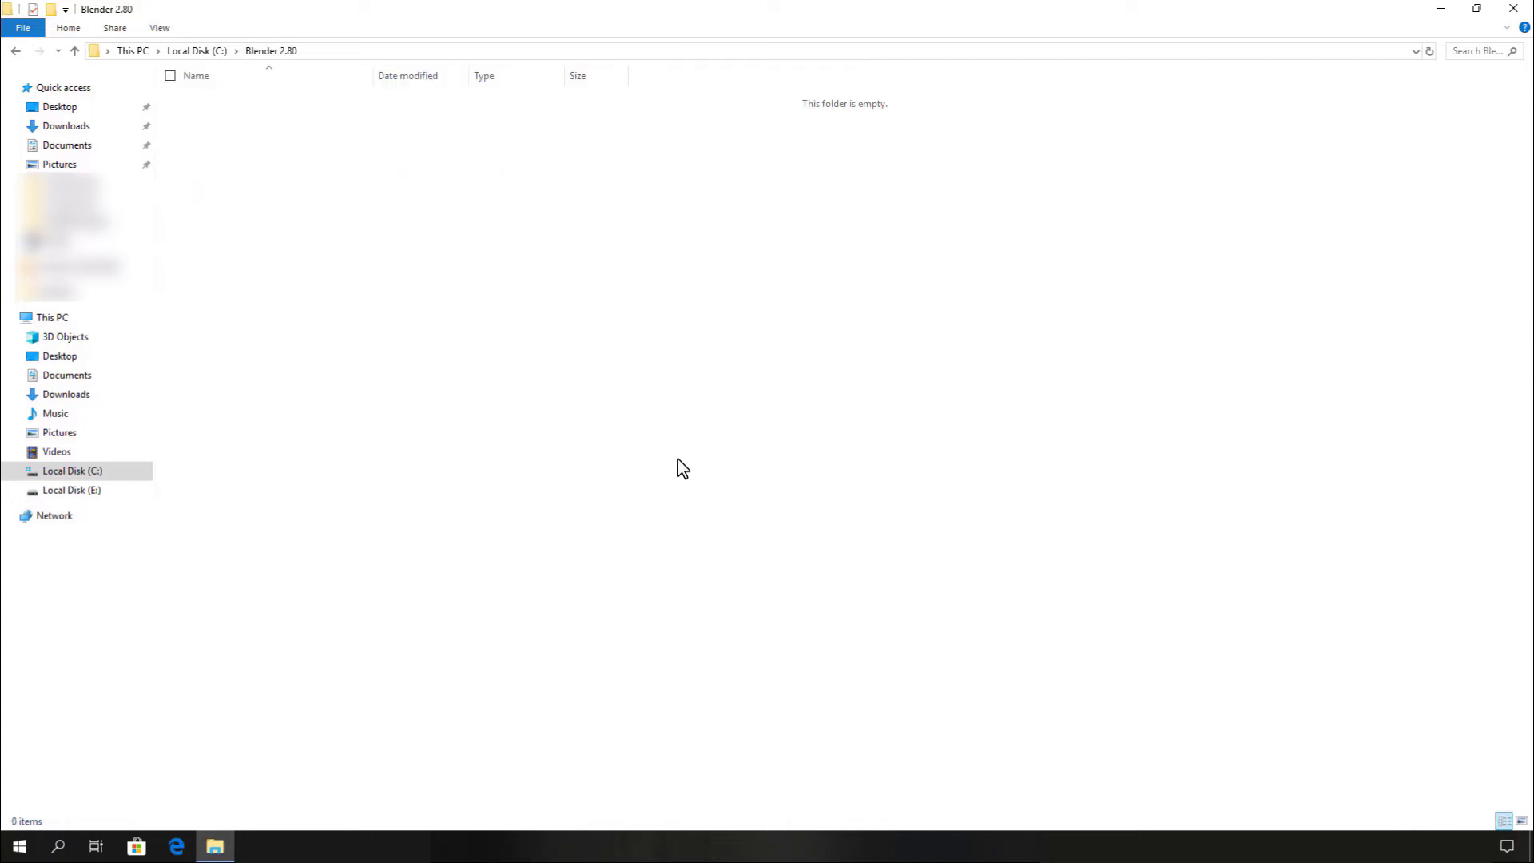
Paste the zip into C:\Blender 2.80 and extract it there.
right_click(468, 329)
left_click(517, 441)
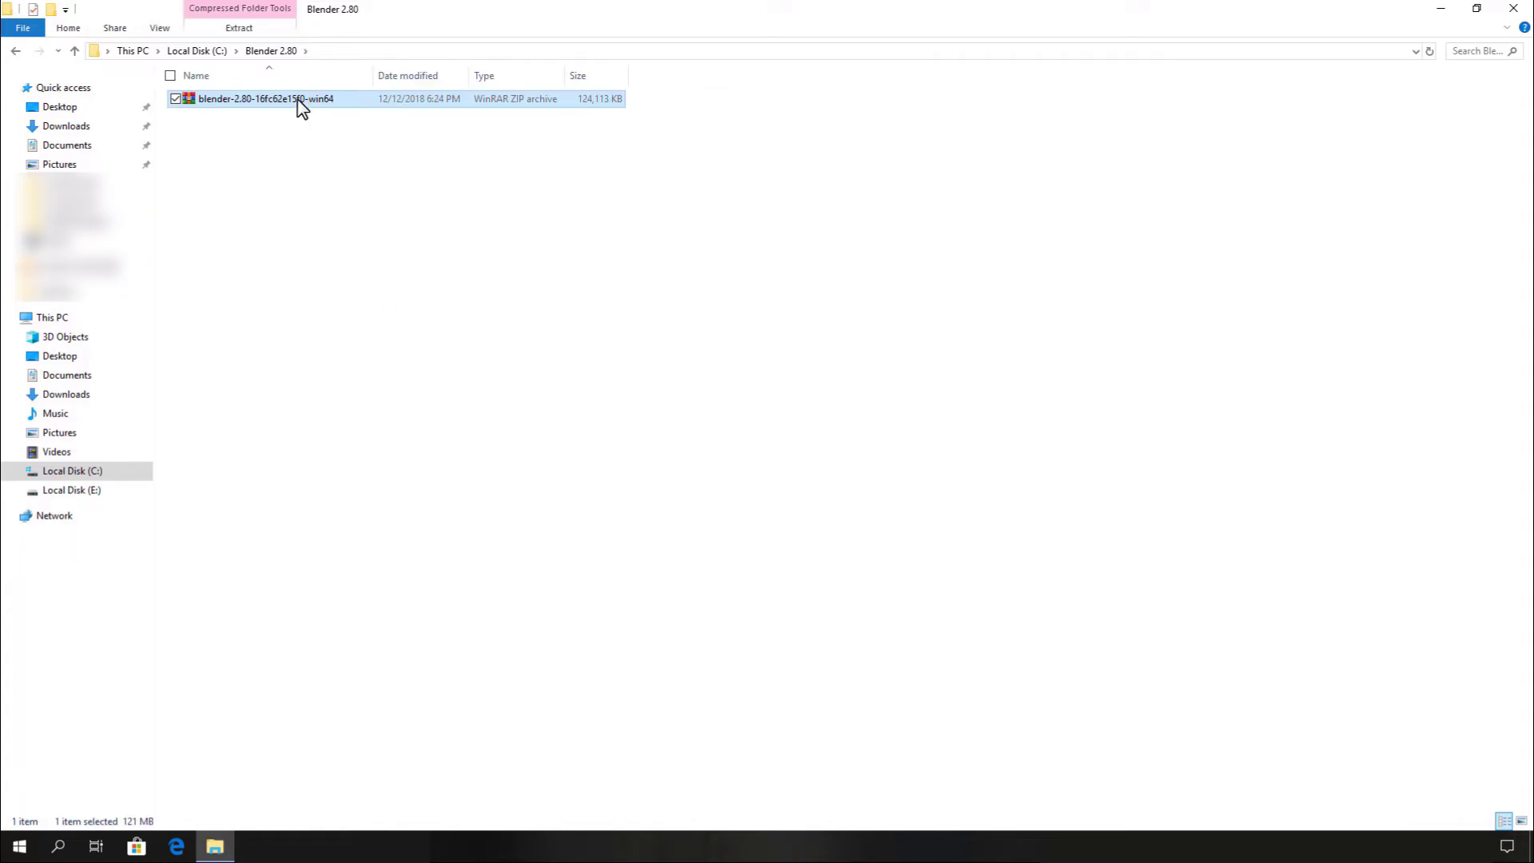
right_click(292, 103)
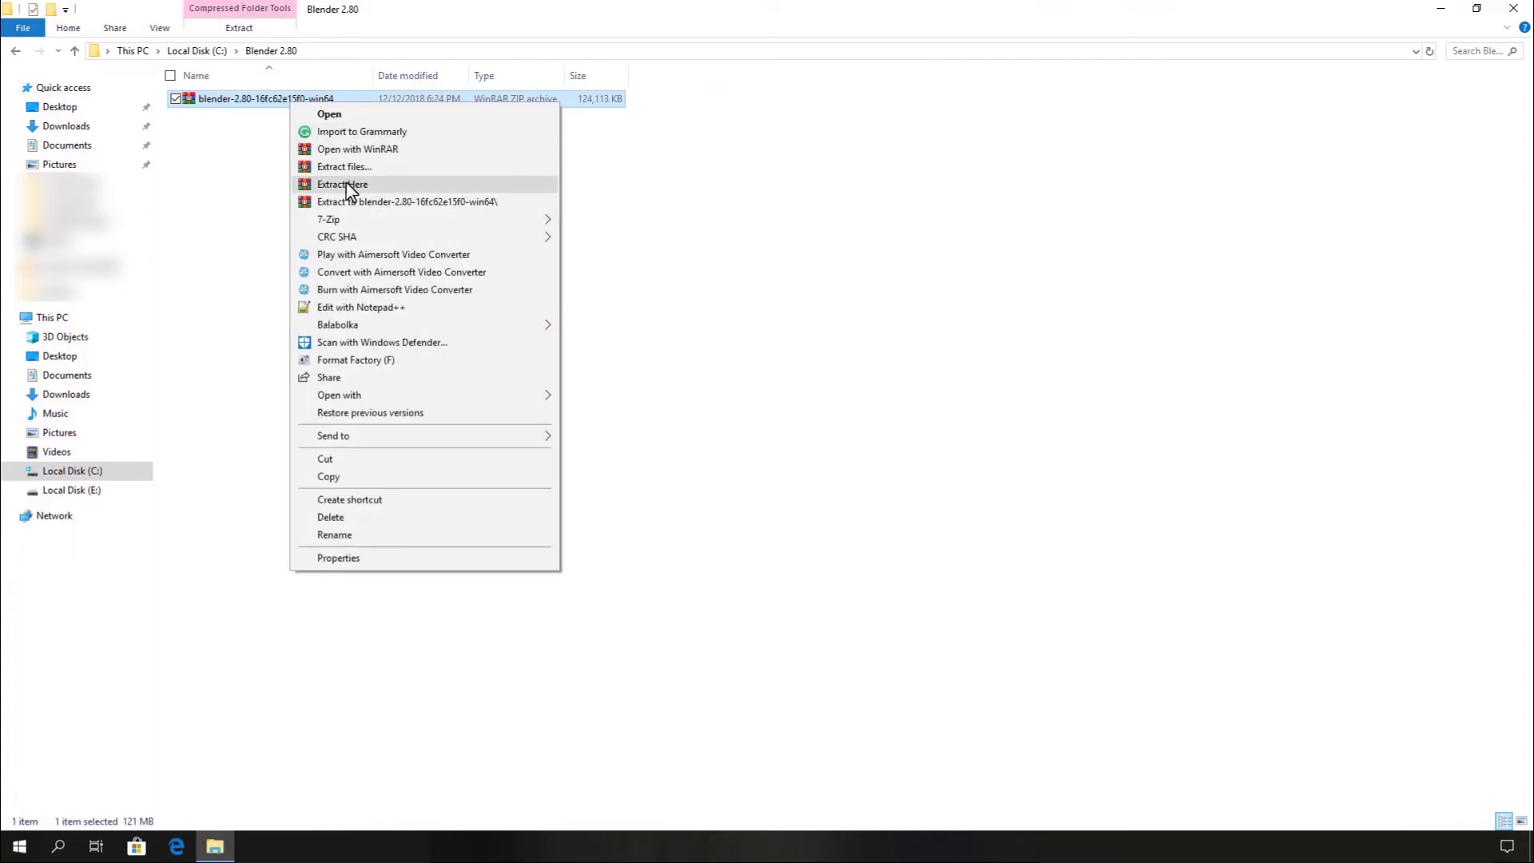
left_click(346, 186)
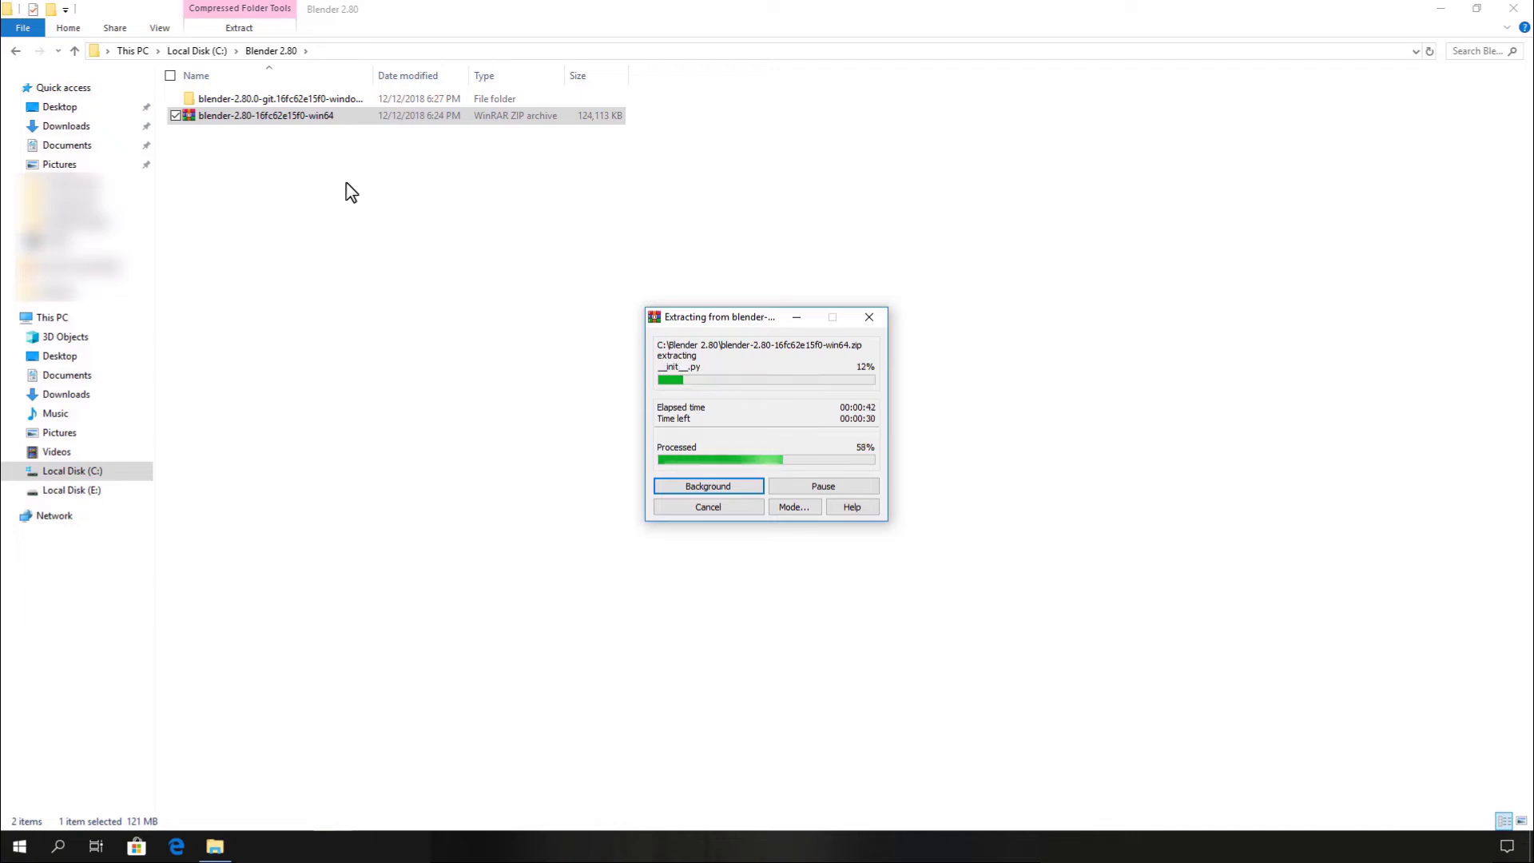
left_click(348, 101)
Alt-drag blender.exe from the extracted folder onto the desktop to create a shortcut.
double_click(348, 101)
left_click(1521, 821)
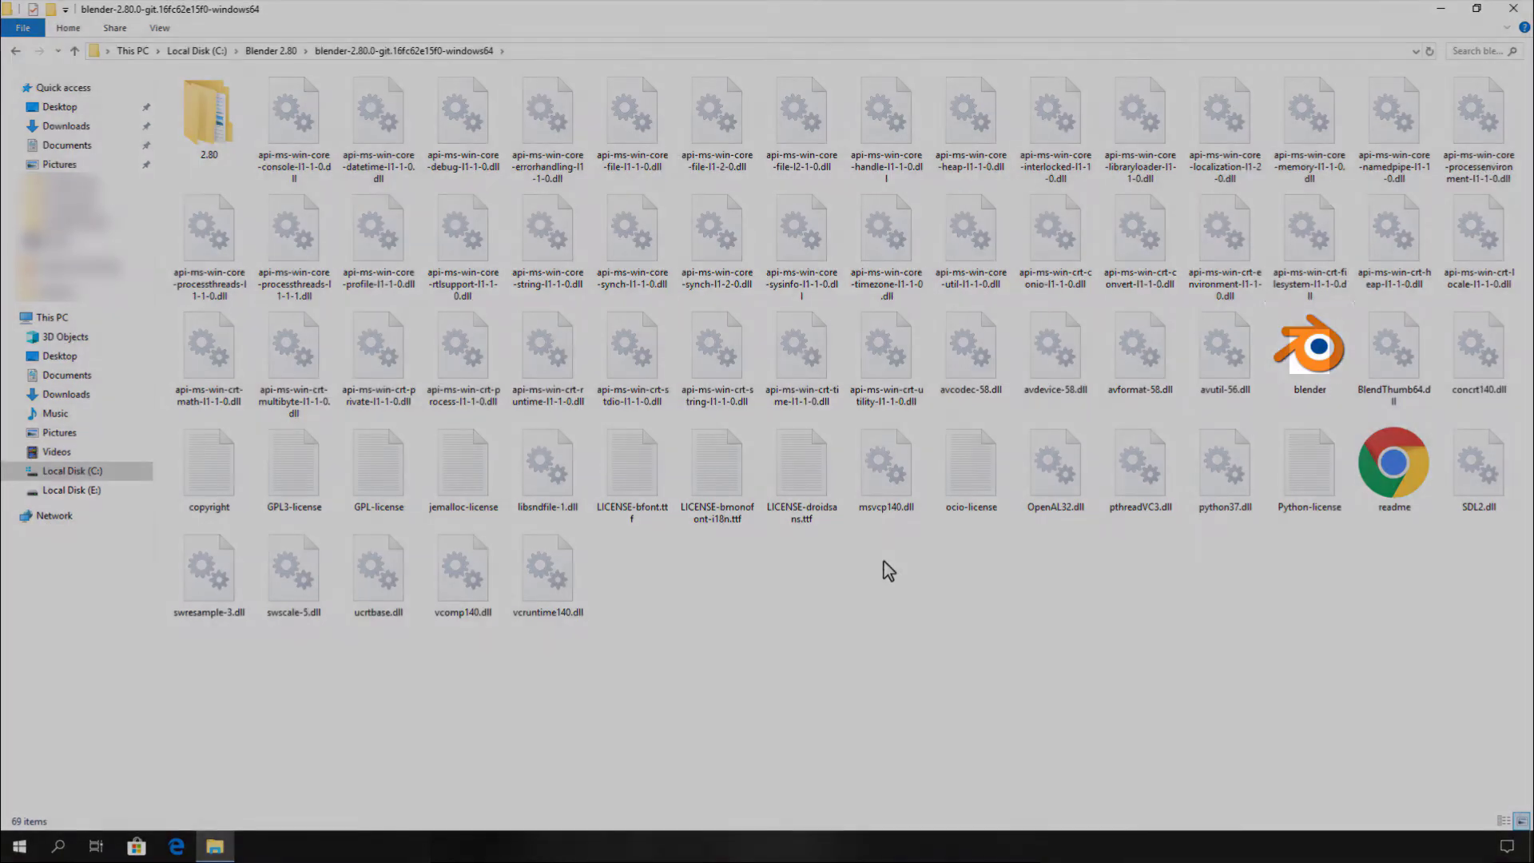
left_click(1306, 349)
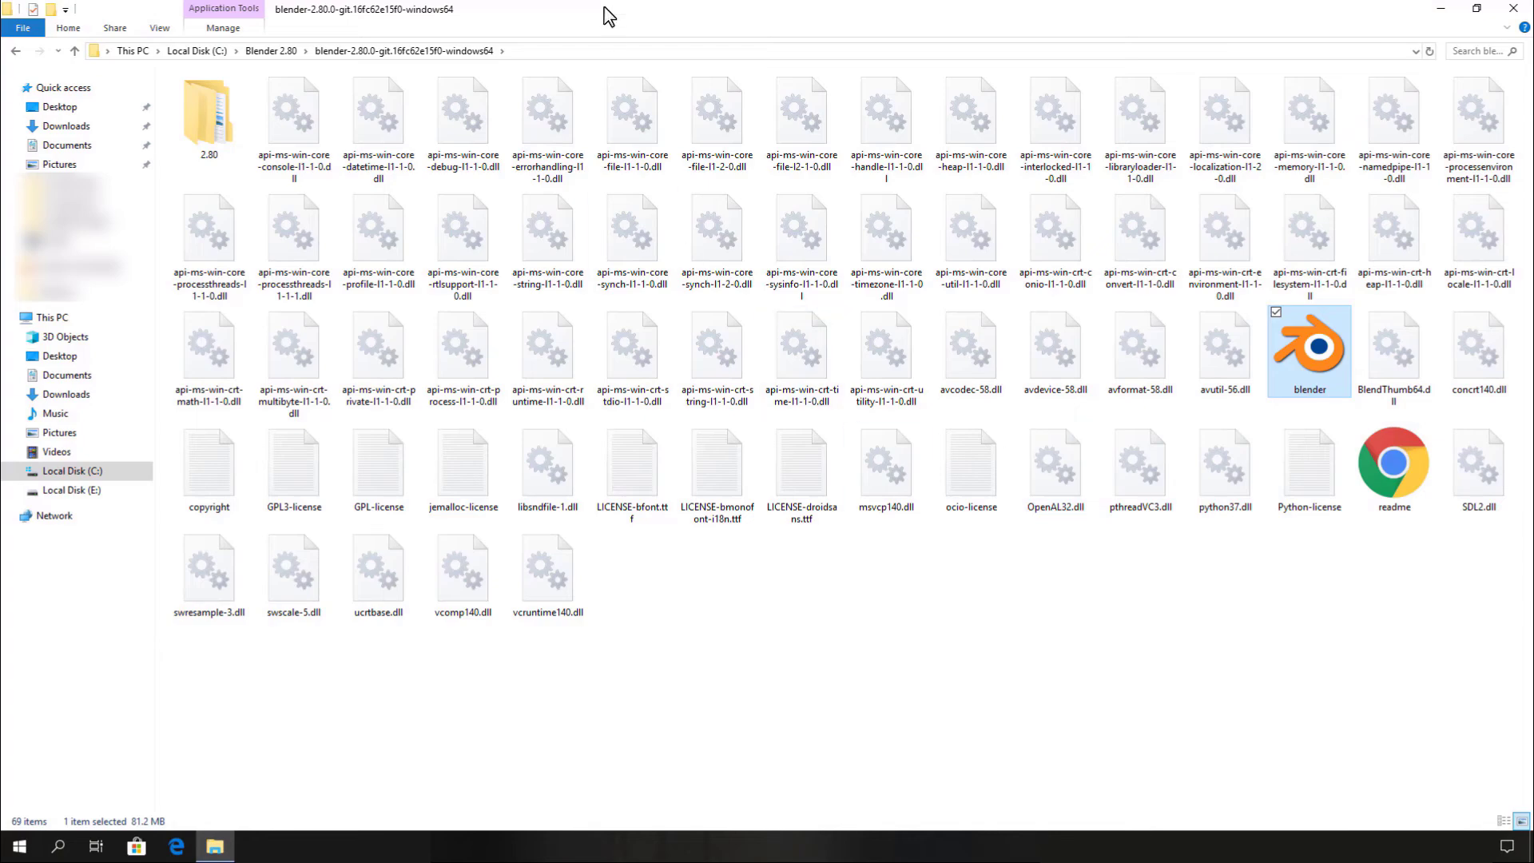
left_click_drag(651, 16, 821, 70)
left_click_drag(1250, 214, 1256, 389)
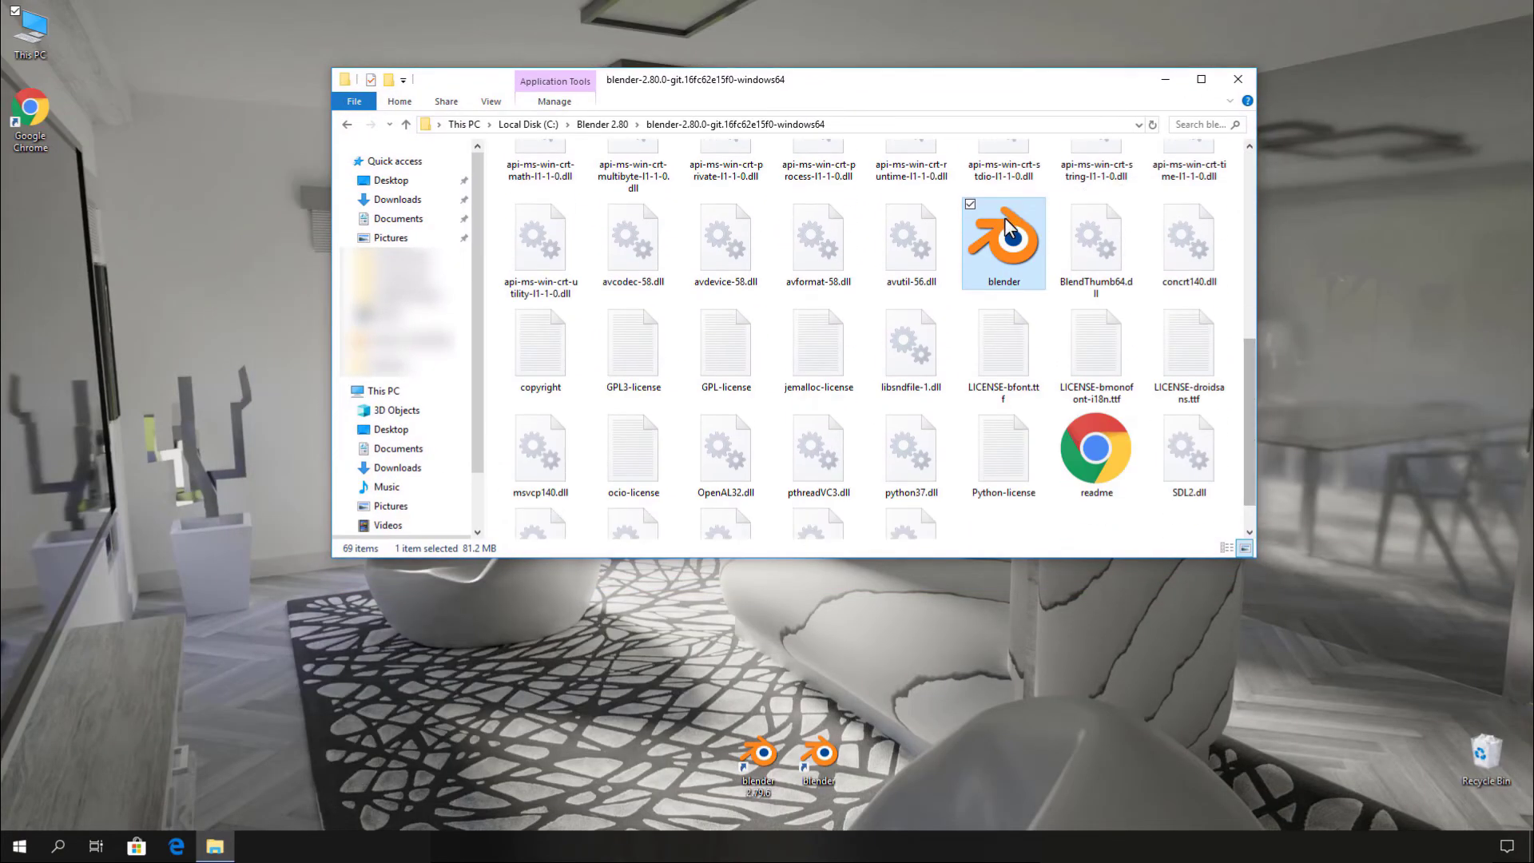
left_click_drag(1004, 240, 962, 664)
key("alt")
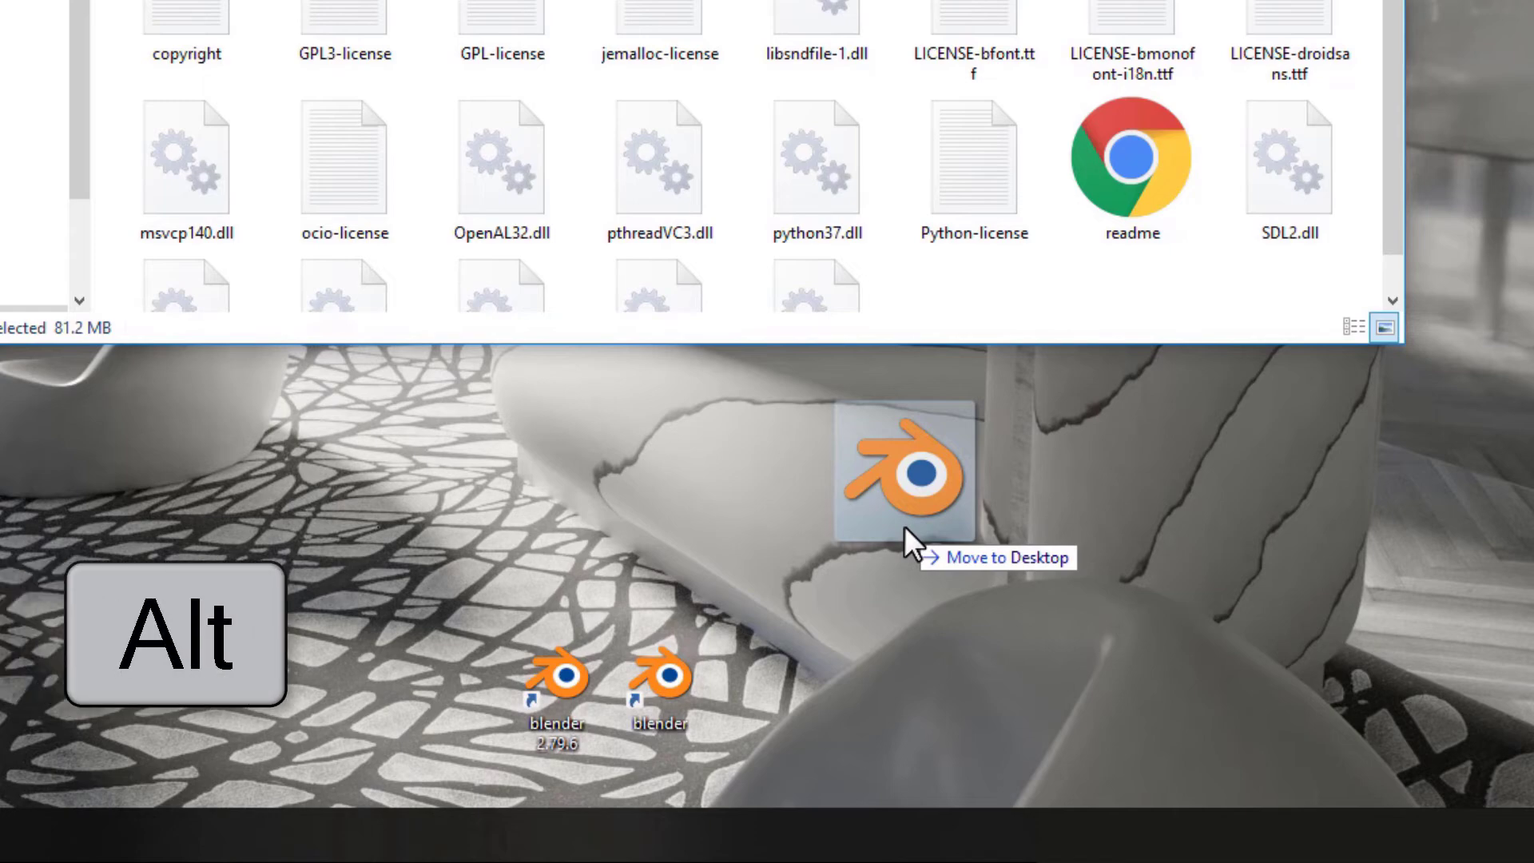
left_click_drag(904, 528, 899, 548)
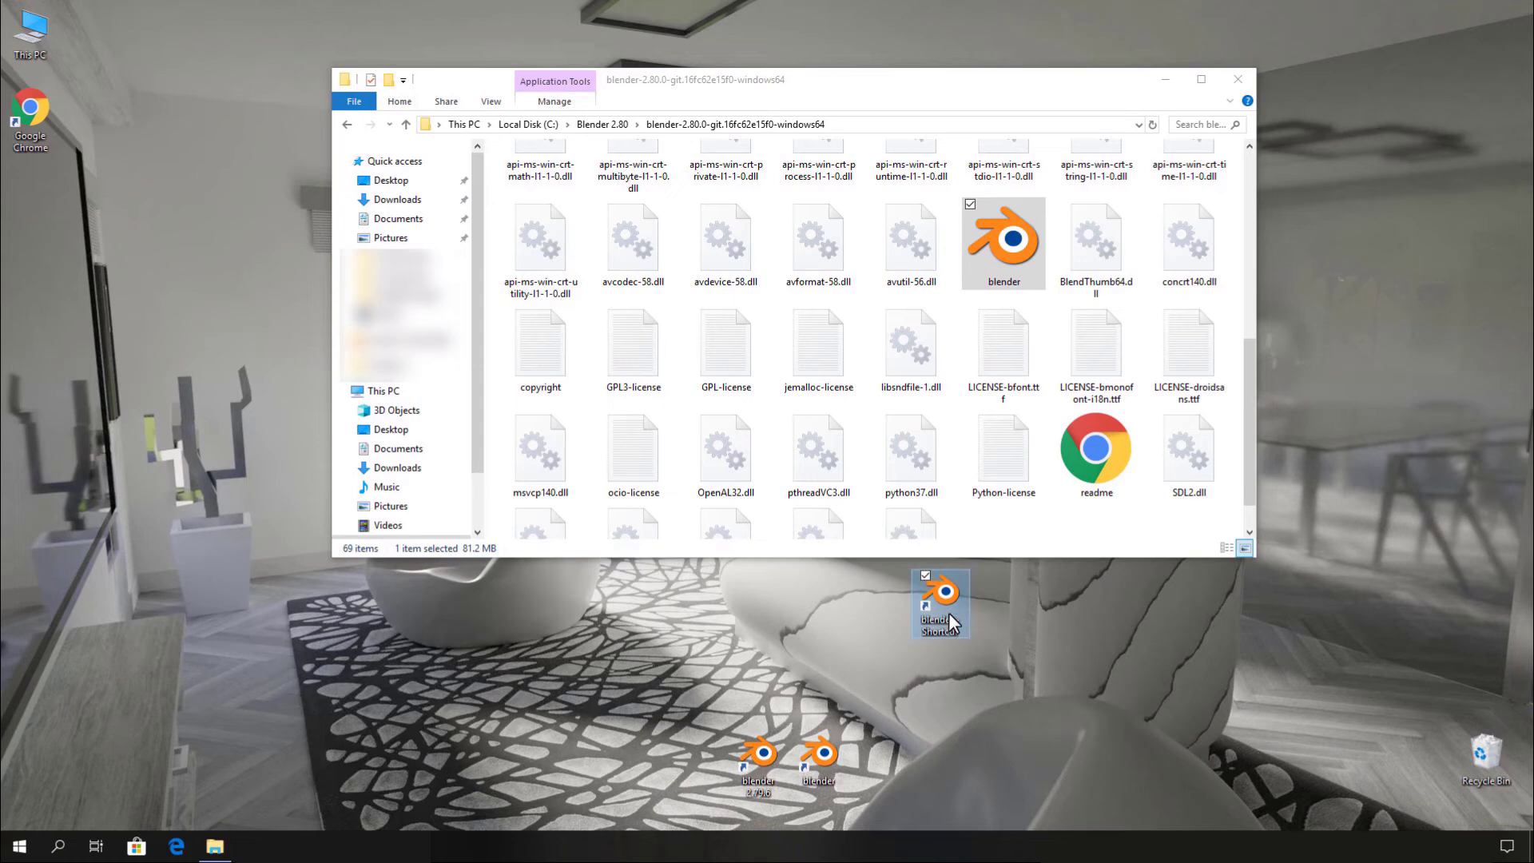
Close the folder window and move the Blender 2.80 shortcut beside the other Blender shortcuts.
left_click(1235, 77)
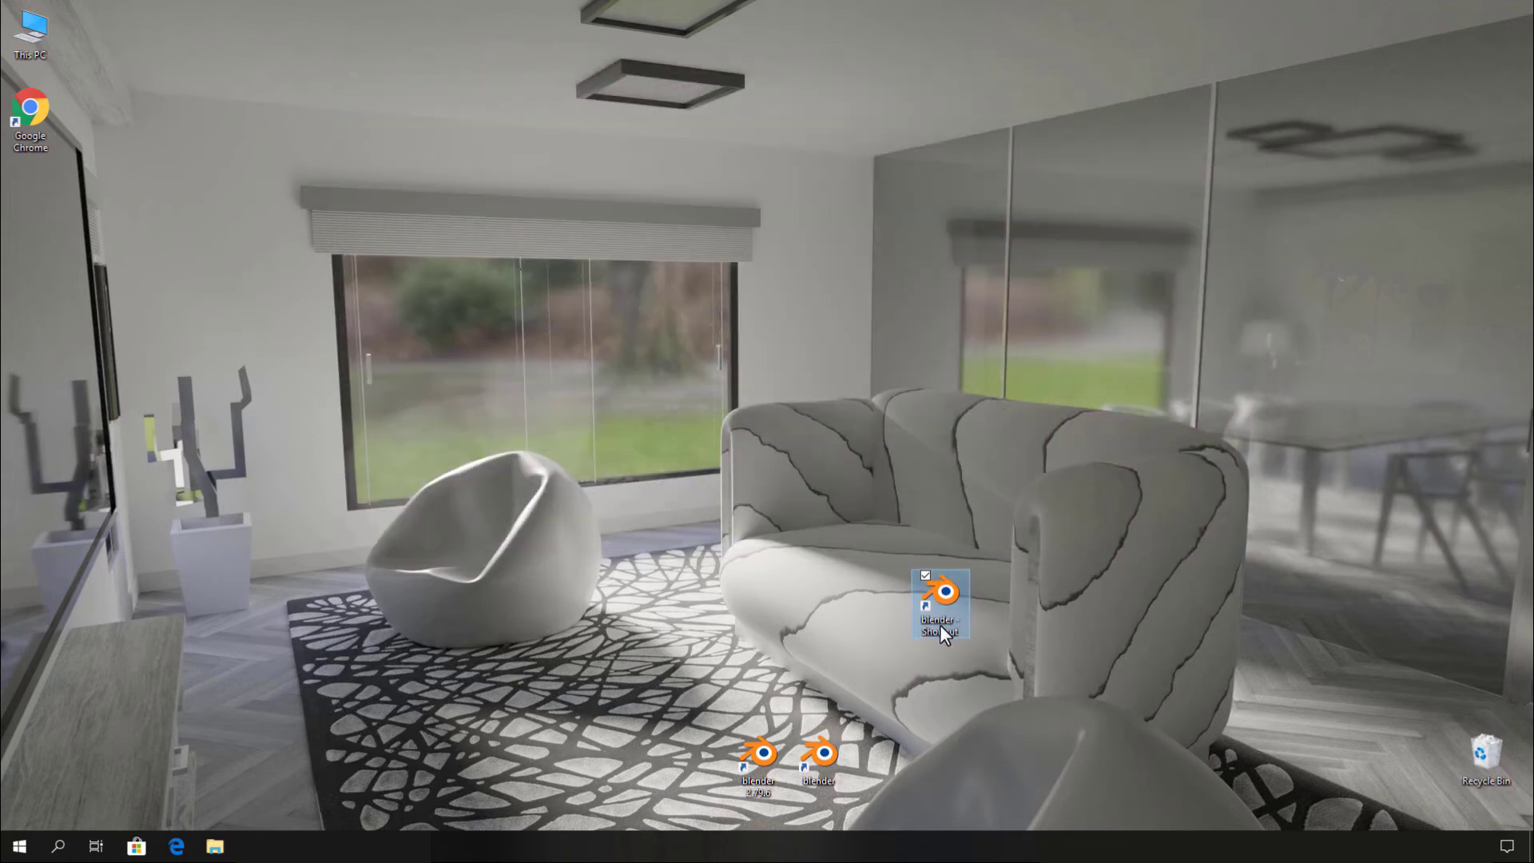
left_click_drag(937, 612, 761, 458)
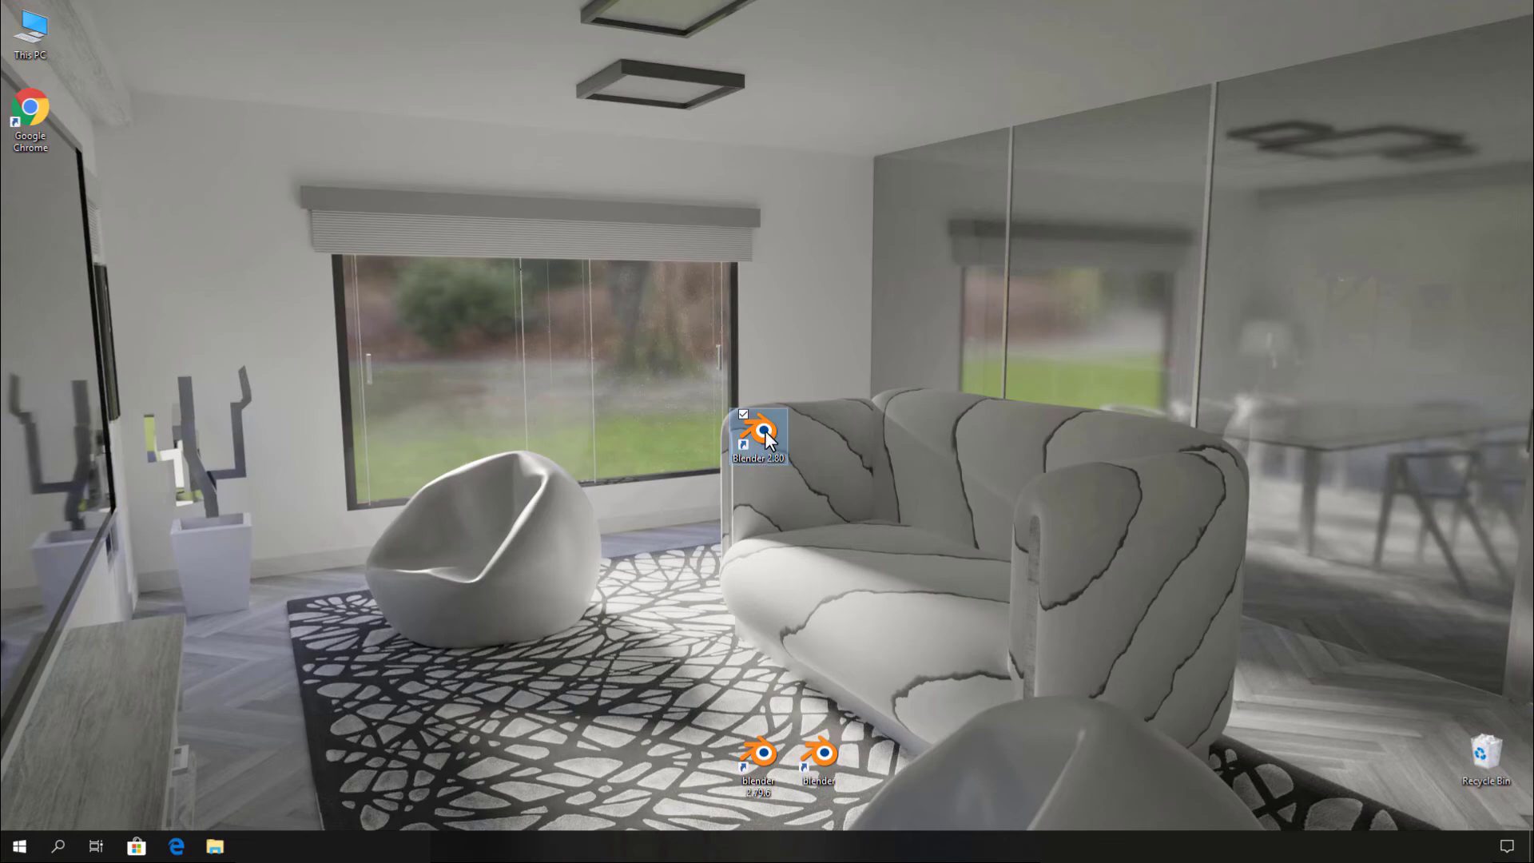
left_click_drag(764, 464, 680, 785)
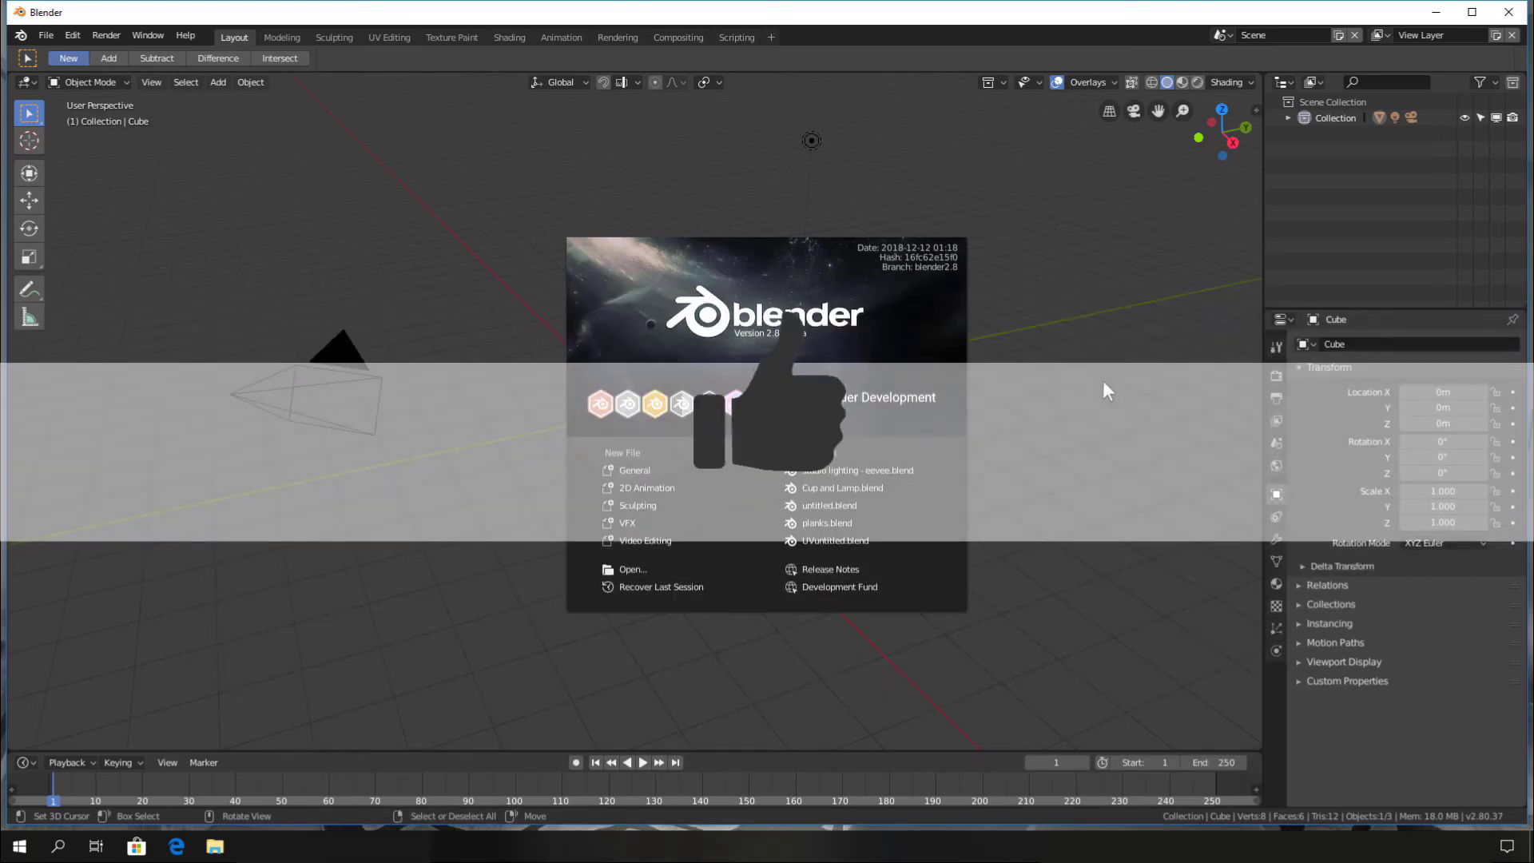
Maximize Blender, scale the new plane by 8 and switch the viewport to Rendered shading.
double_click(726, 14)
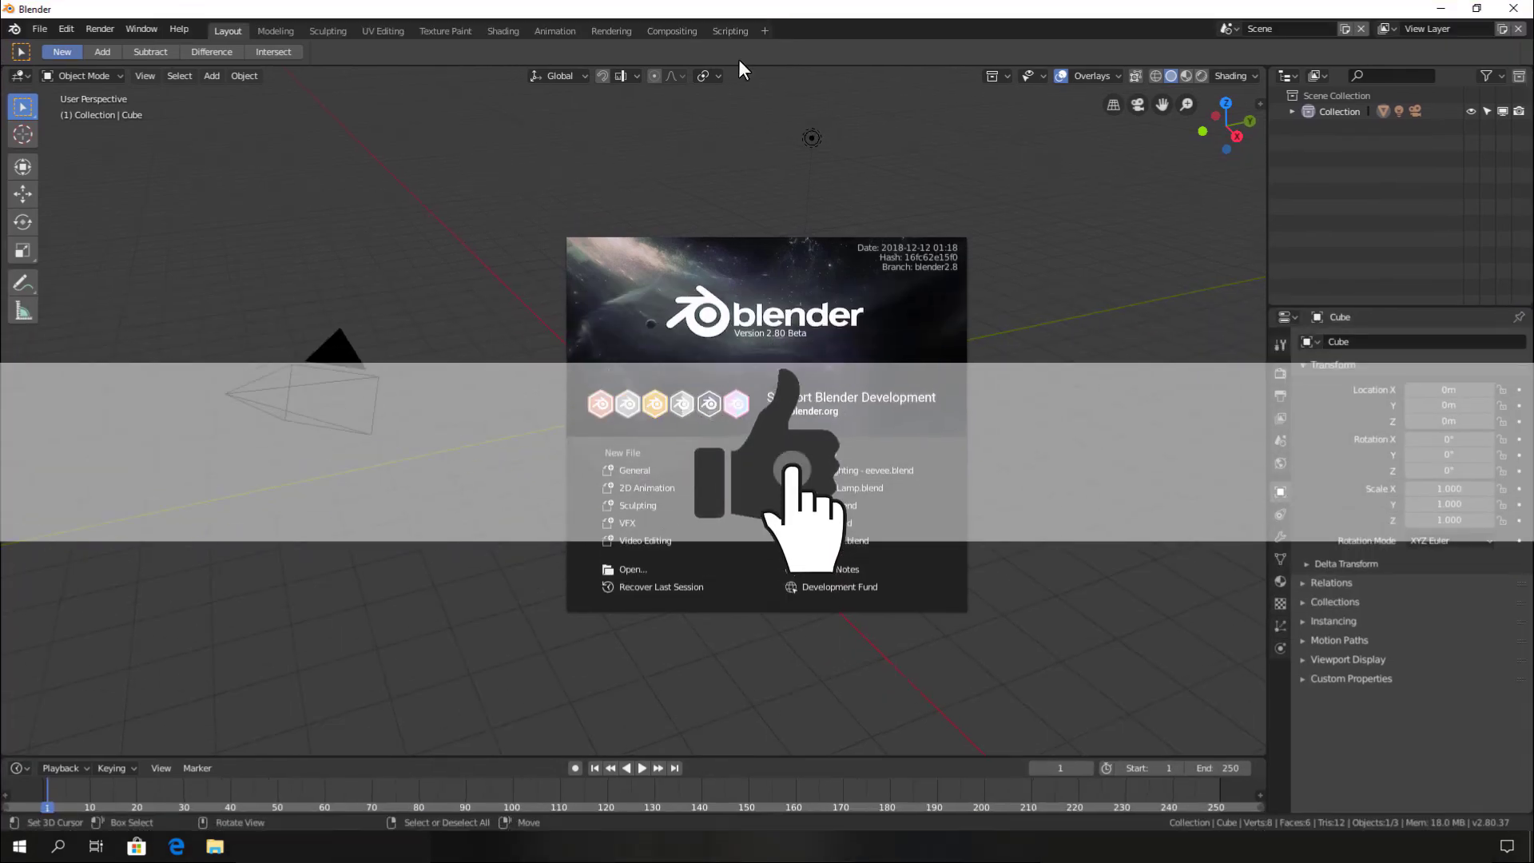
left_click(746, 96)
type("s")
type("8")
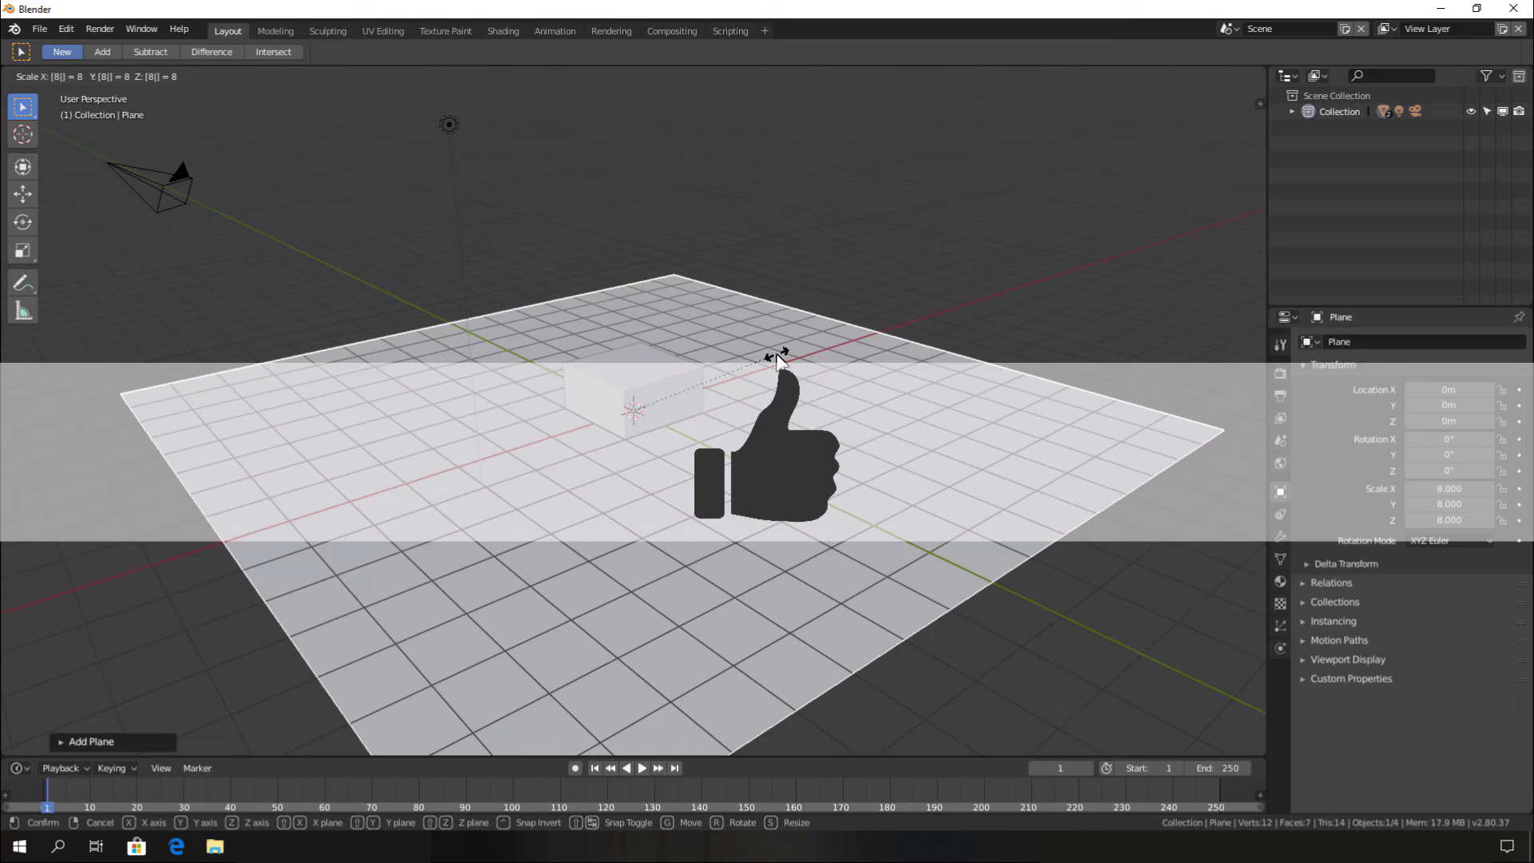
key("Return")
key("shift+z")
key("z")
left_click(434, 329)
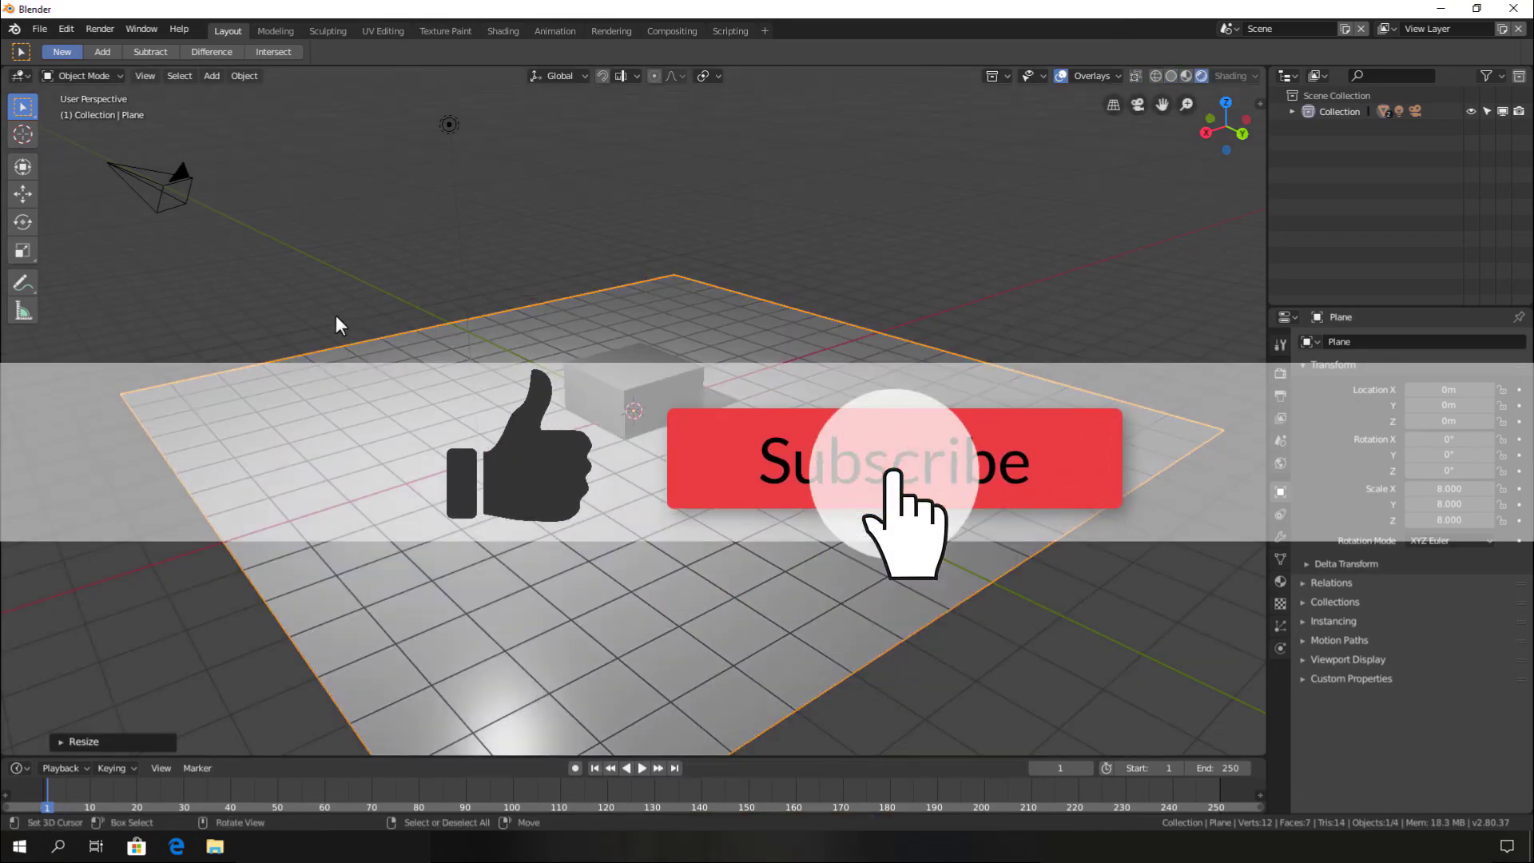
Raise the cube 1 m along the Z axis.
mouse_move(335, 315)
left_mouse_down()
mouse_move(450, 313)
mouse_move(621, 390)
mouse_move(480, 424)
mouse_move(187, 401)
mouse_move(639, 424)
mouse_move(495, 423)
mouse_move(1235, 494)
mouse_move(1115, 496)
mouse_move(1182, 431)
left_mouse_up()
left_click(620, 389)
type("gz1")
key("Return")
Enable Ambient Occlusion and Motion Blur in the render settings.
left_click(1280, 373)
left_click(1315, 448)
left_click(1315, 544)
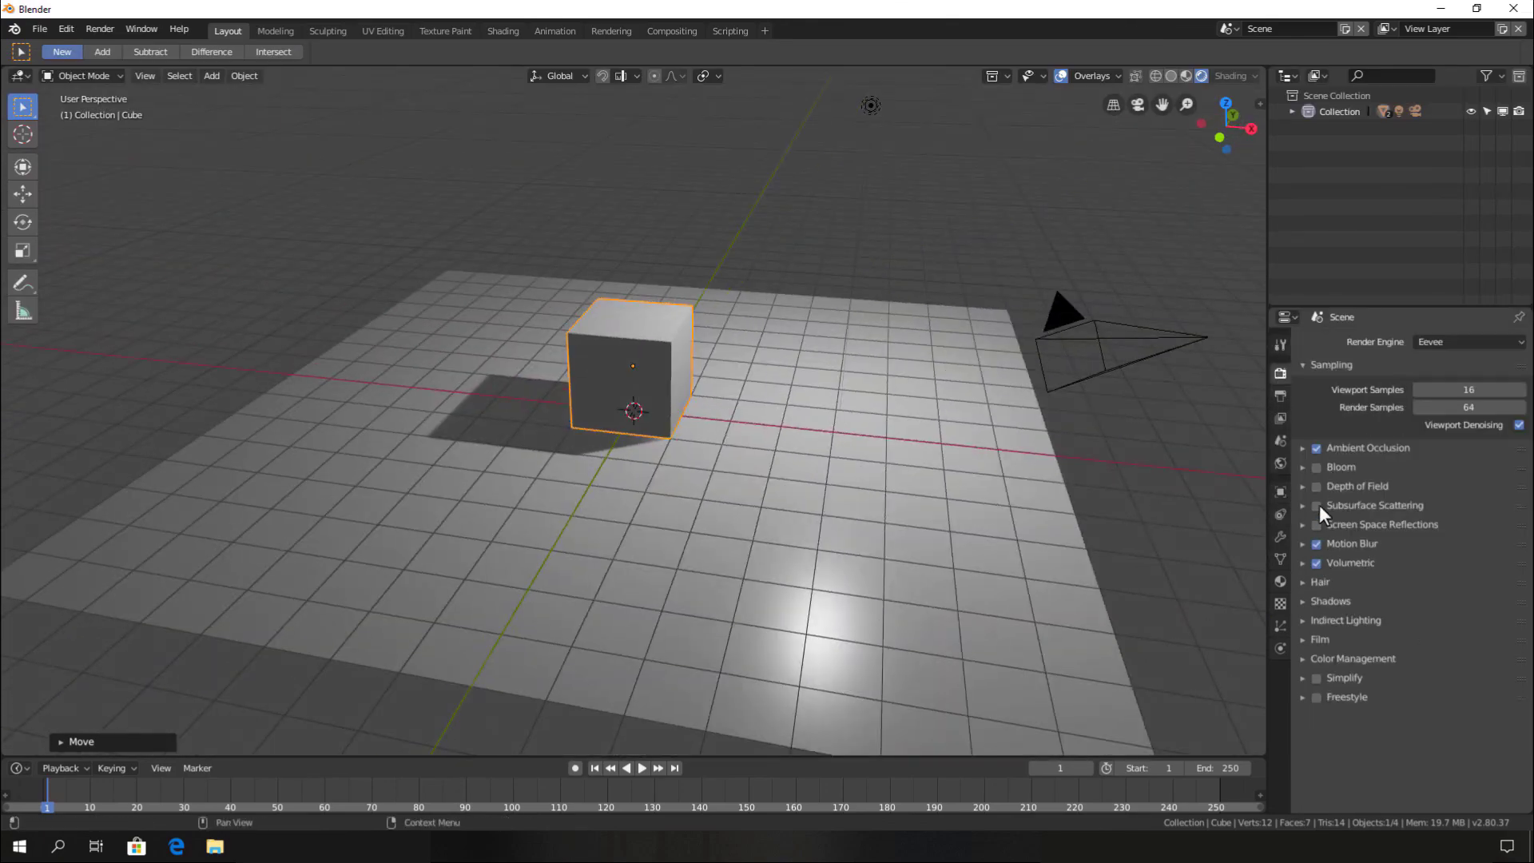
left_click(1280, 463)
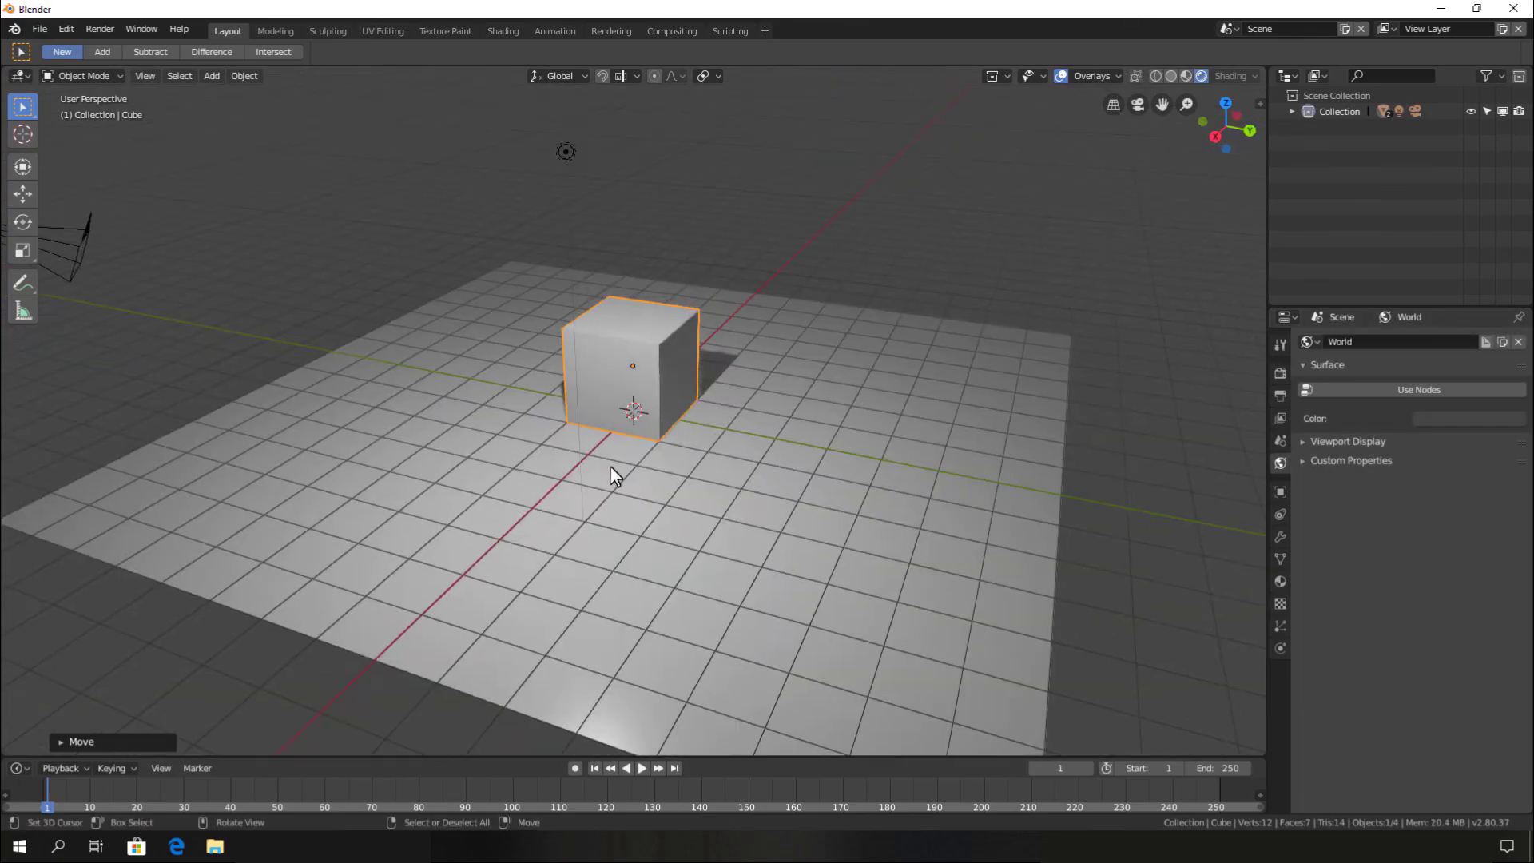